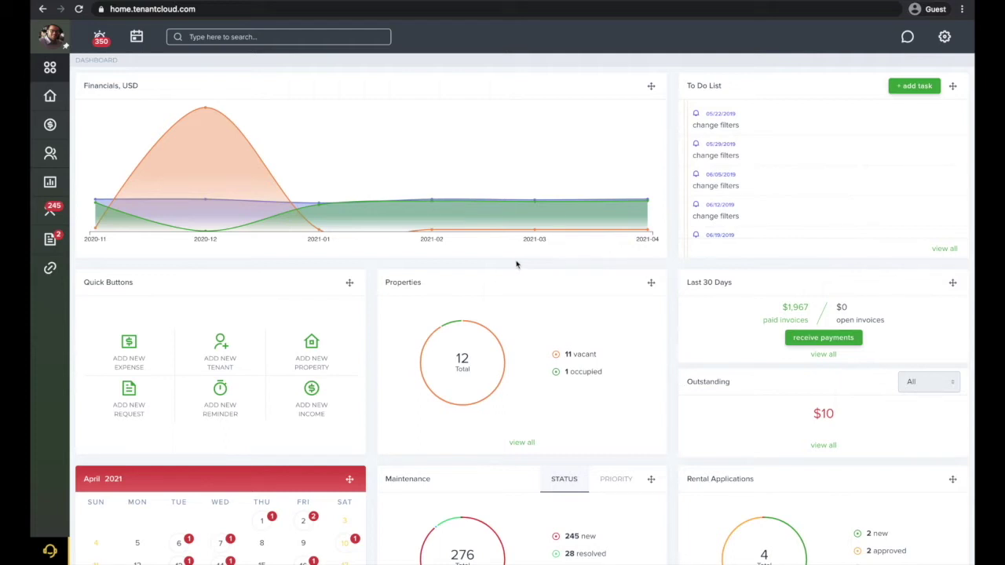
Step: Open the Tenants page under Contacts, showing the tenant moved into Little Blue
click(48, 155)
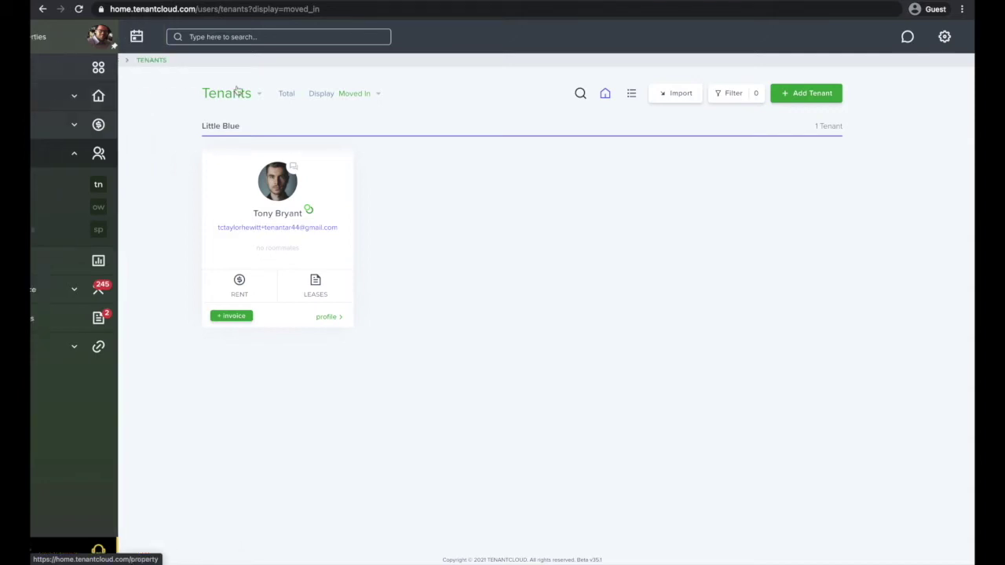
Step: Filter tenants to No Lease and start moving in the first one with Send to sign agreement
click(353, 94)
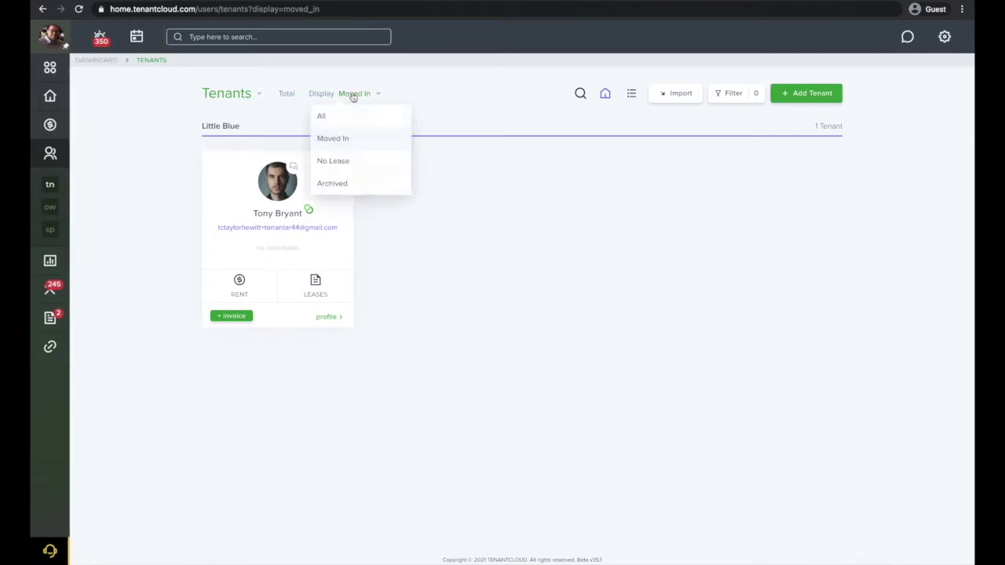
click(358, 169)
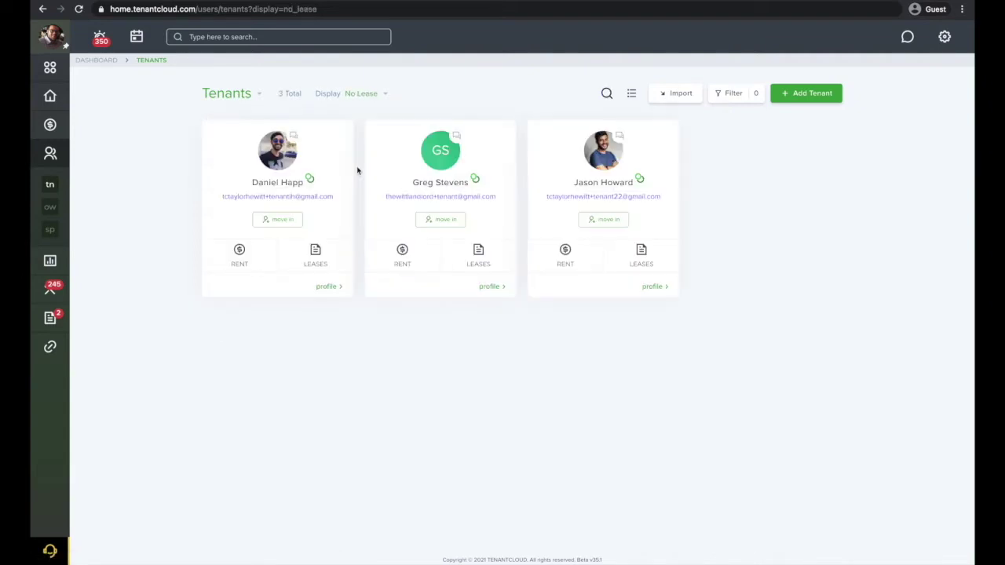
click(284, 220)
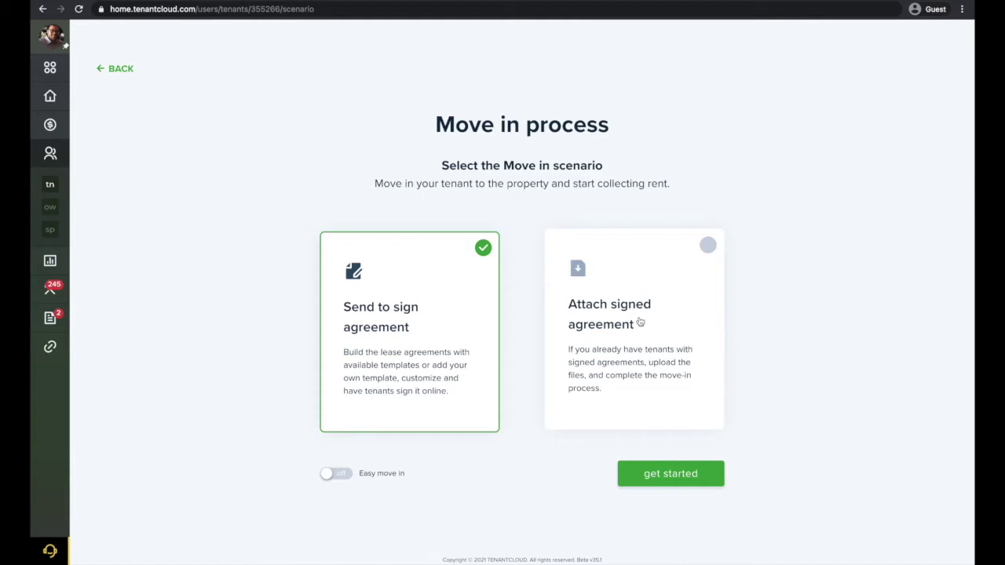
click(670, 475)
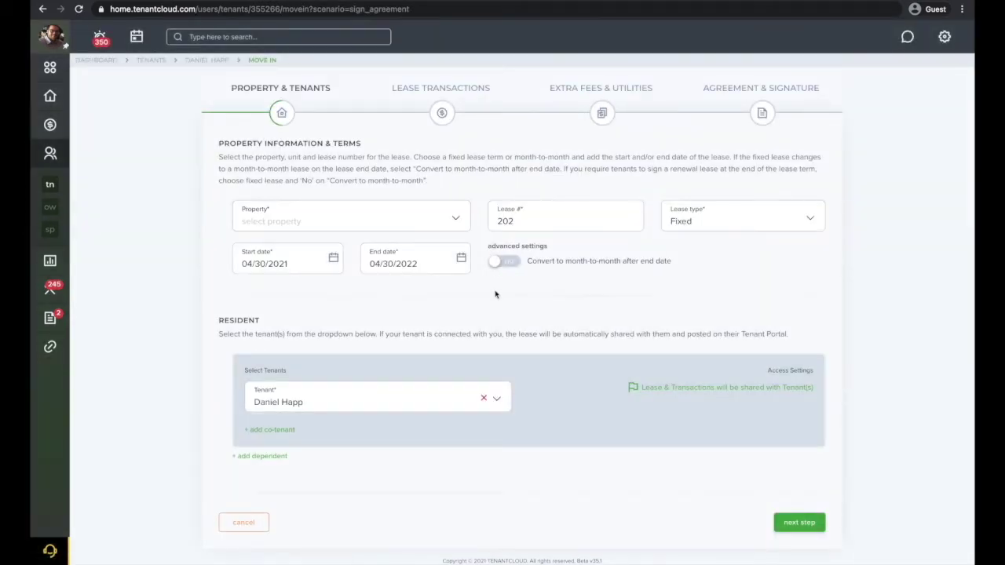
Step: Set the lease property to The Big Brick and the start date to 05/01/2021
click(451, 223)
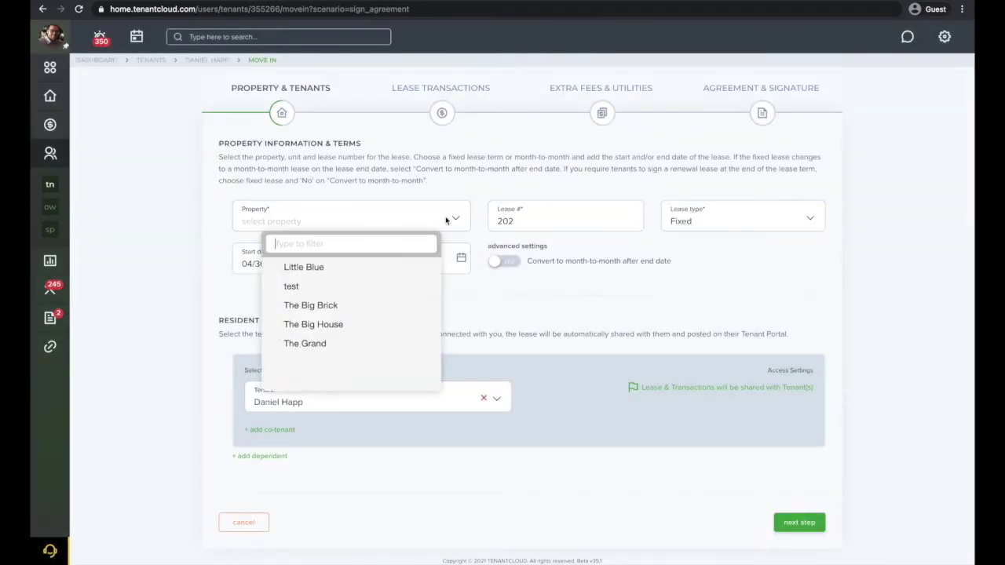
click(357, 313)
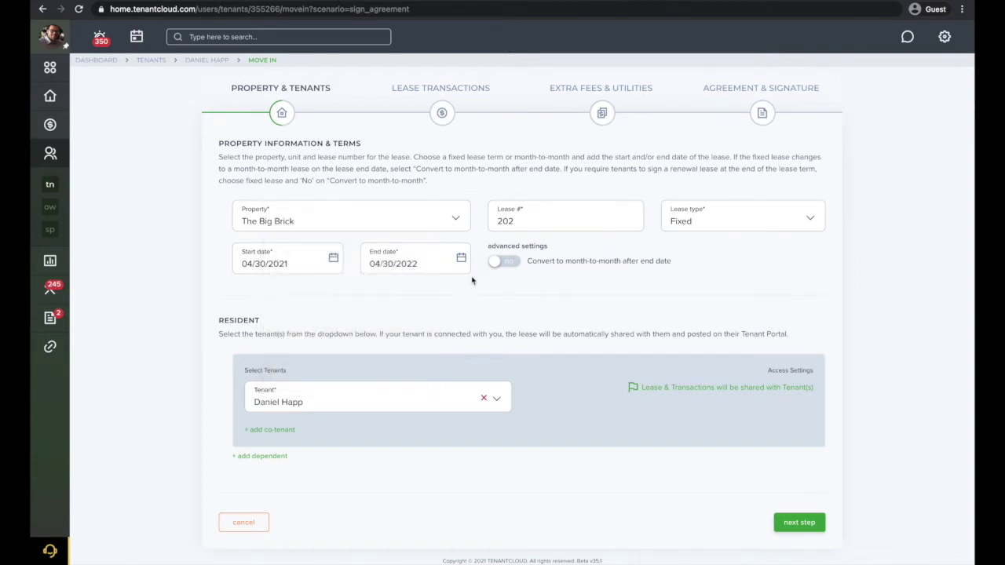
click(332, 258)
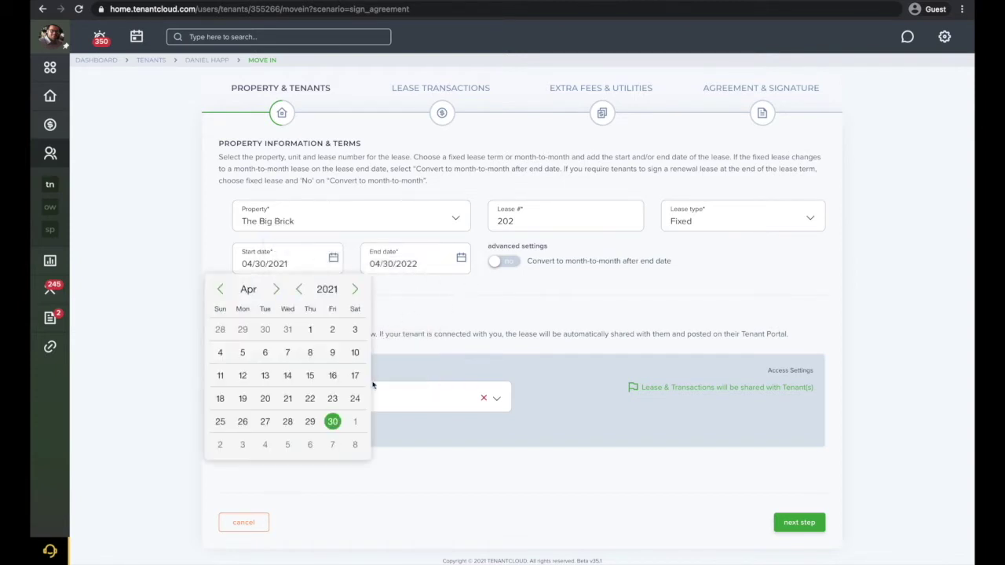
click(354, 421)
scroll(458, 367, down, 1)
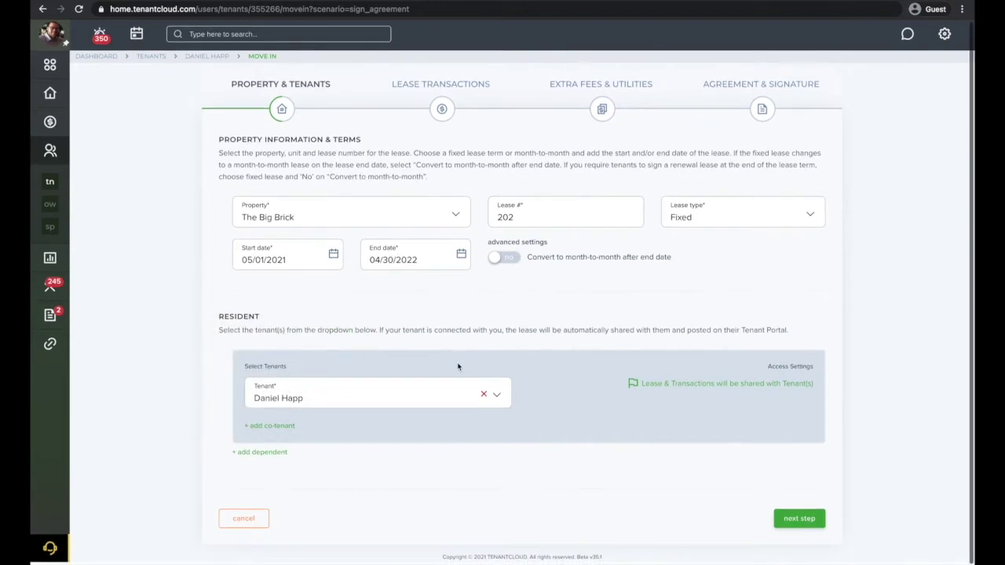
Step: Try adding a co-tenant and joint payment, then revert to one tenant paying individually
click(275, 428)
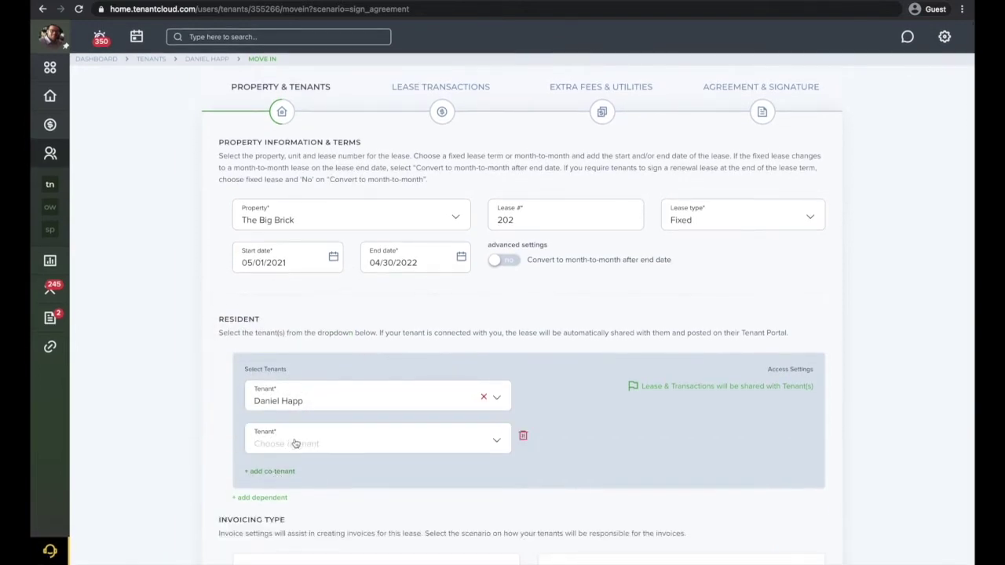
click(295, 443)
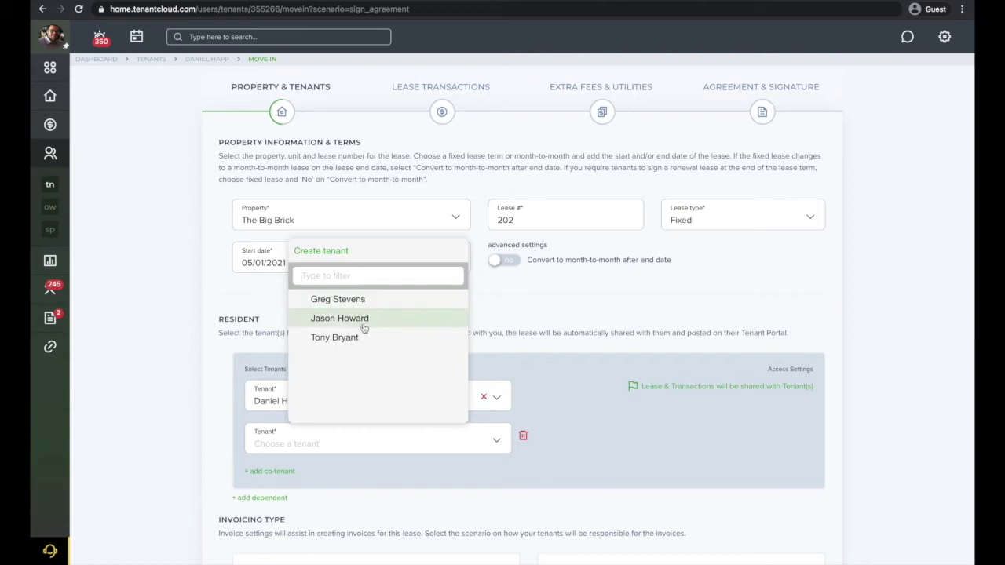
click(218, 476)
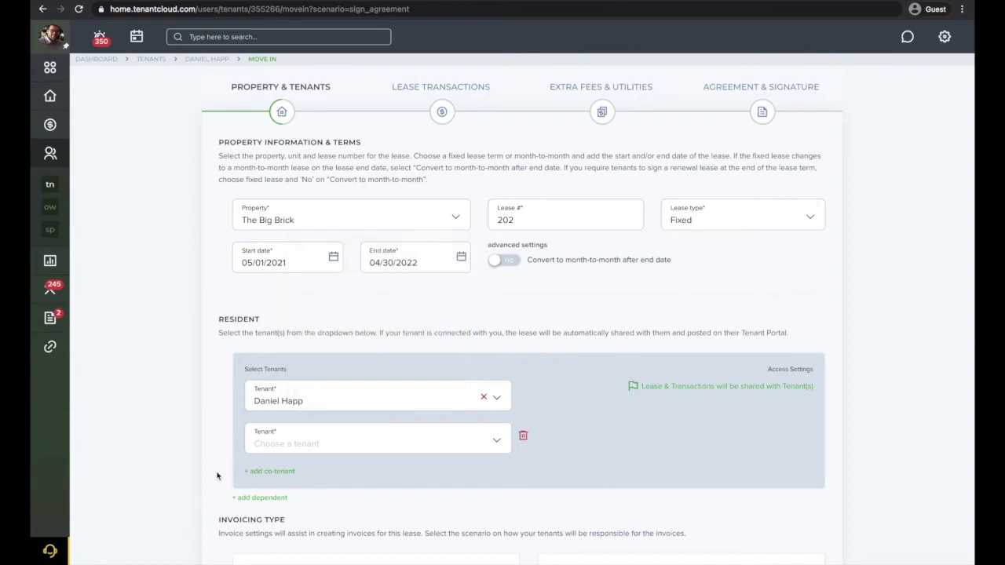
scroll(217, 475, down, 1)
scroll(360, 425, down, 3)
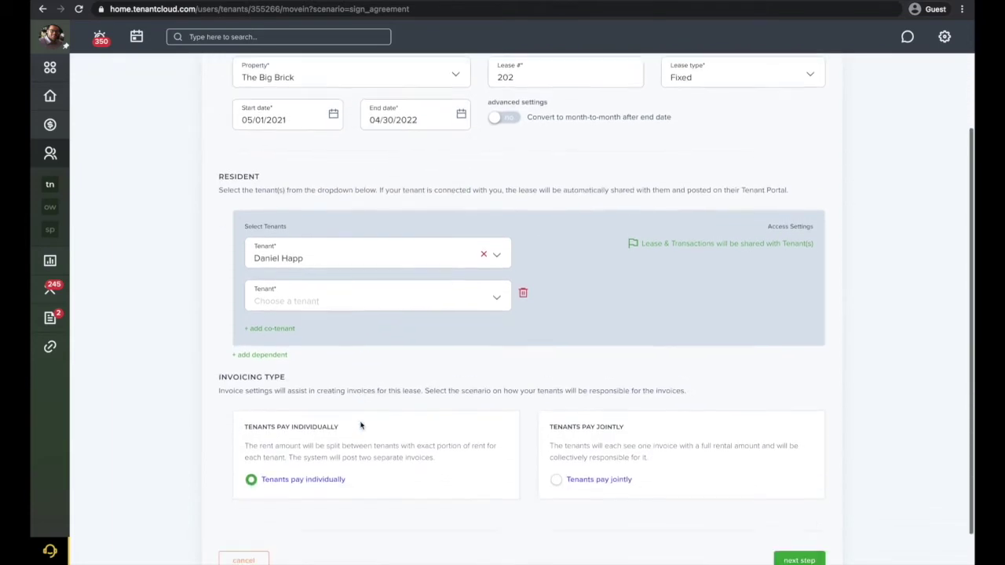
scroll(377, 424, down, 1)
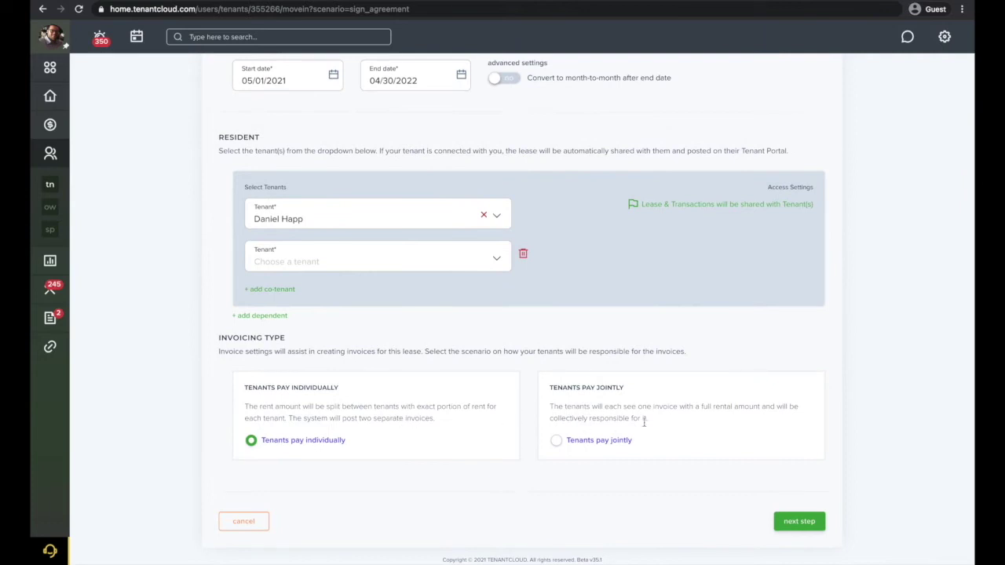
click(557, 441)
click(252, 441)
click(523, 256)
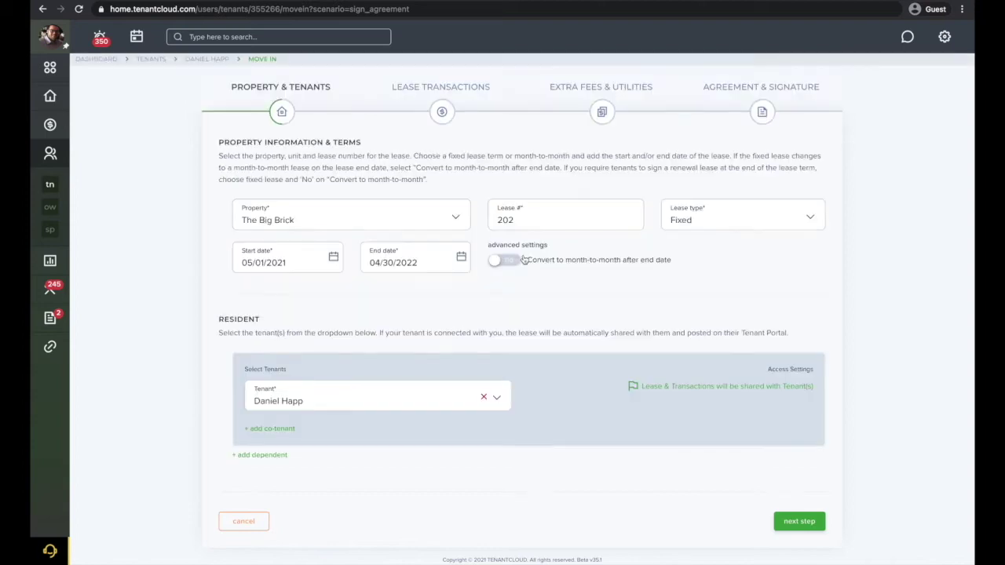
click(259, 455)
scroll(353, 471, down, 2)
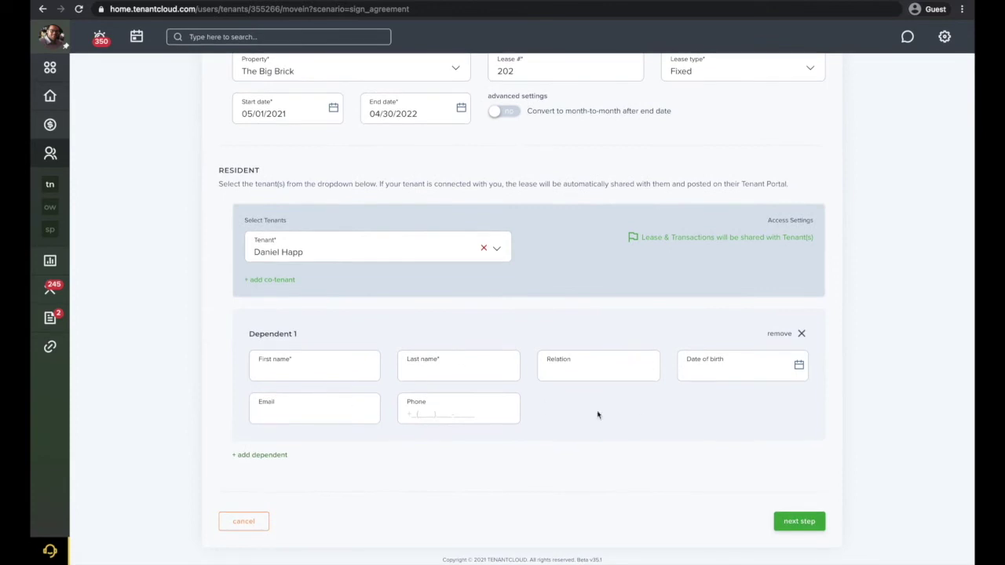
click(803, 334)
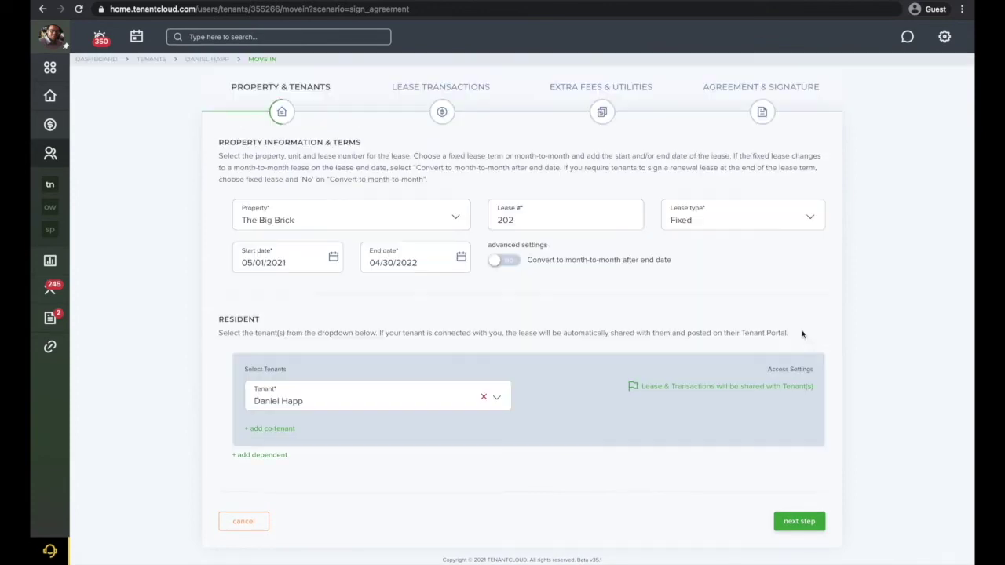
click(794, 522)
Step: Advance to Lease Transactions, showing $1,450 monthly rent due the 1st from 05/01/2021
click(809, 524)
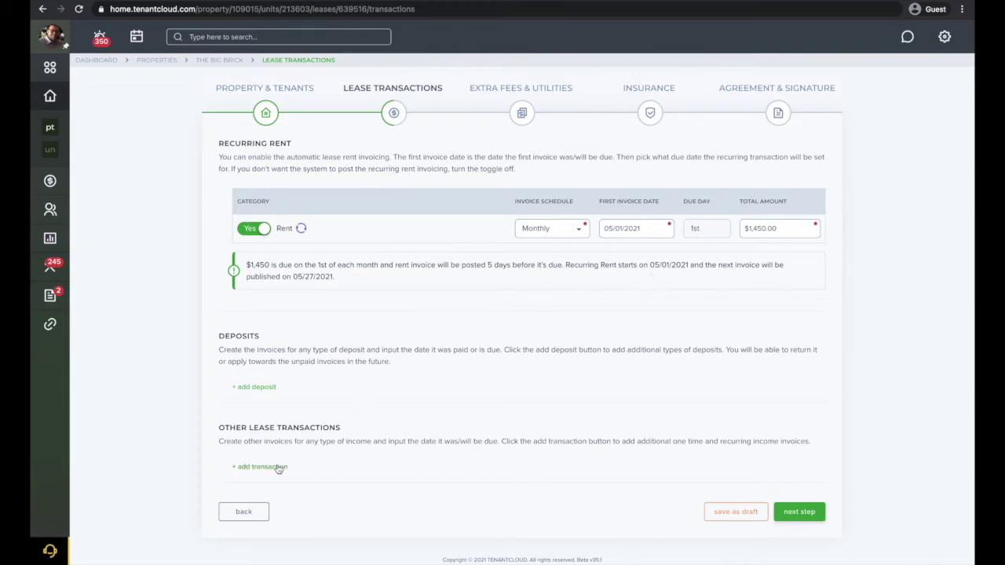
Step: Add a $300 Security Deposit invoiced on 05/01/2021
click(264, 387)
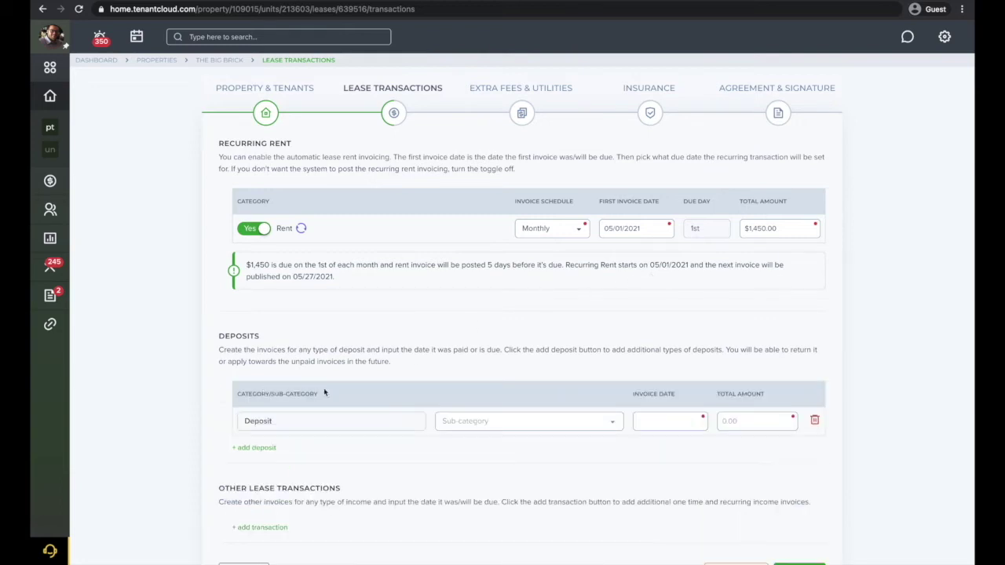
click(526, 419)
scroll(491, 539, down, 3)
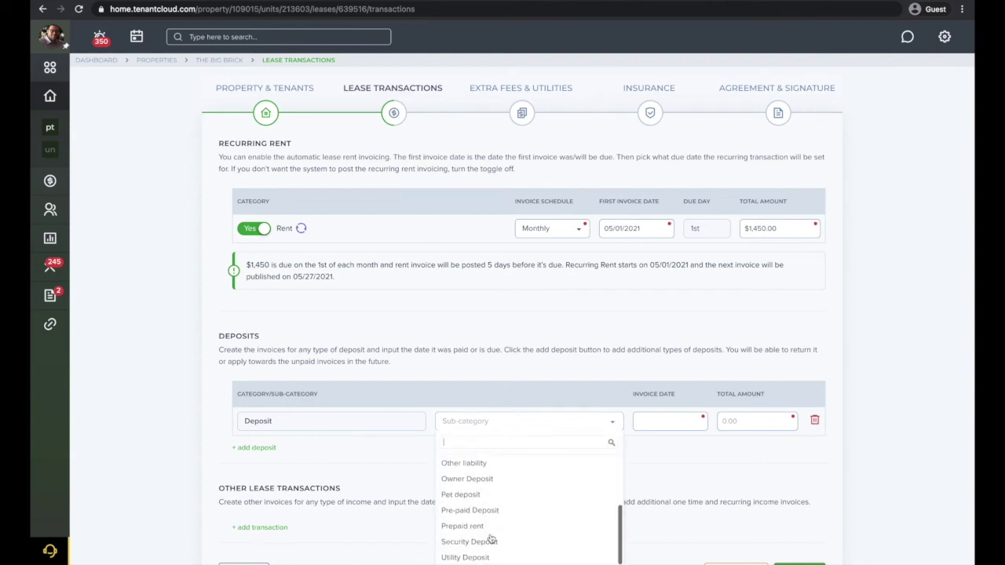
click(492, 542)
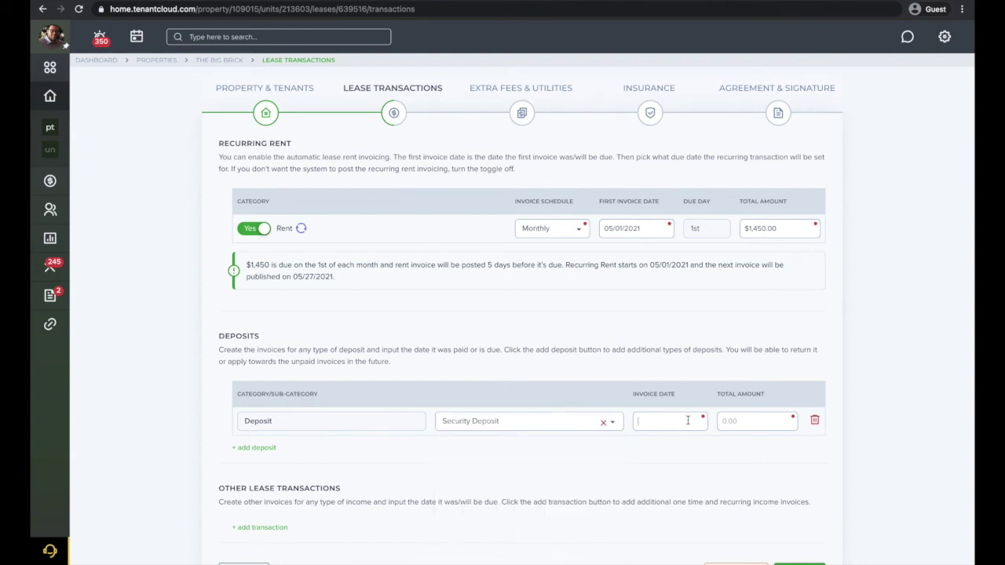
click(688, 421)
click(782, 372)
click(749, 425)
text(300)
click(659, 471)
scroll(657, 469, down, 1)
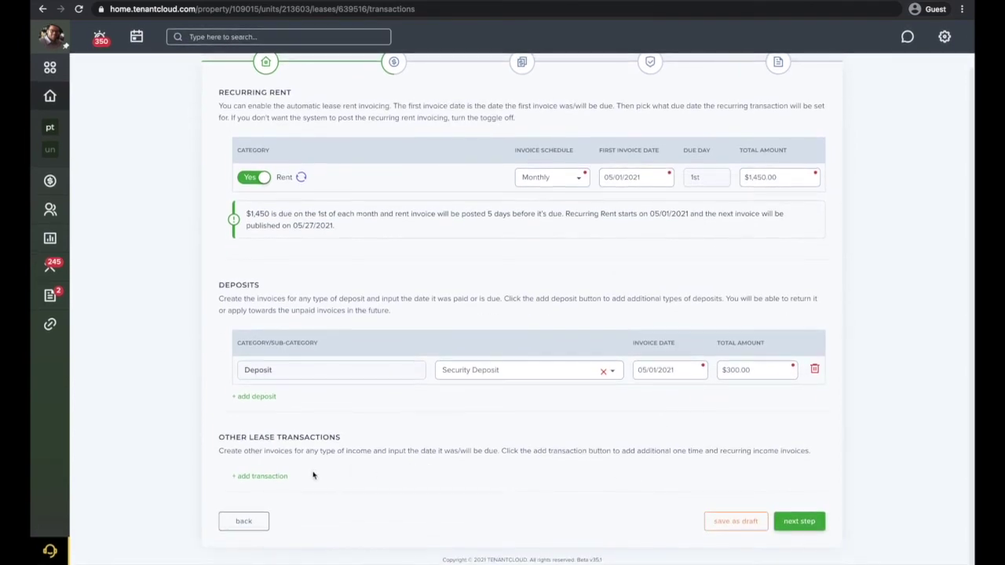
Step: Add a $15 monthly Pet rent charge and save the lease transactions
click(287, 479)
click(342, 511)
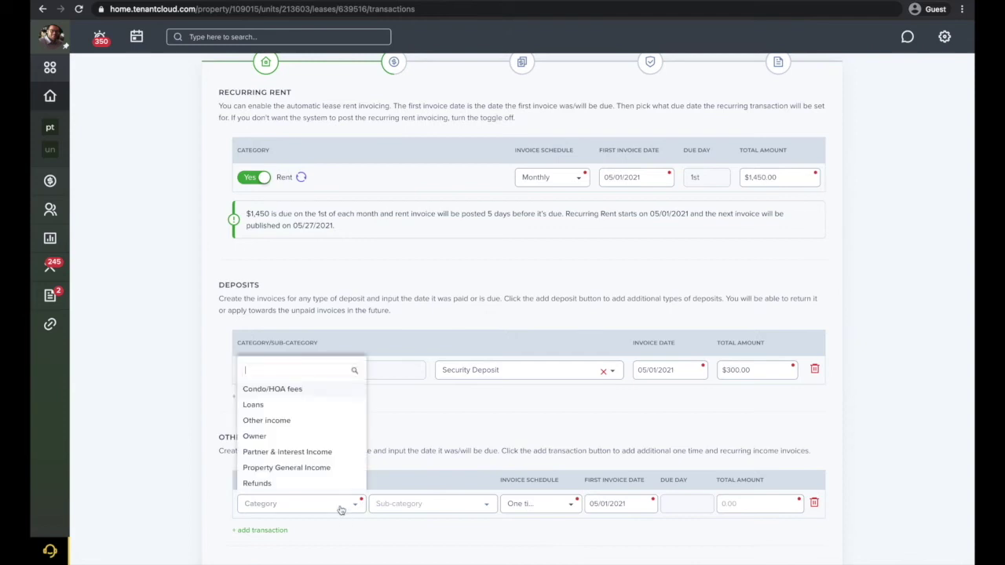
text(rent)
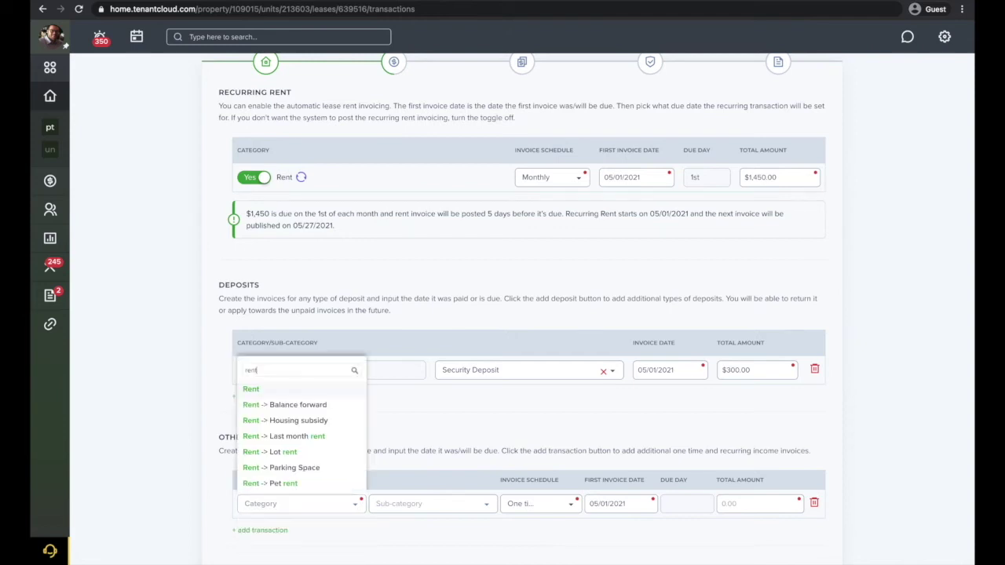
click(293, 483)
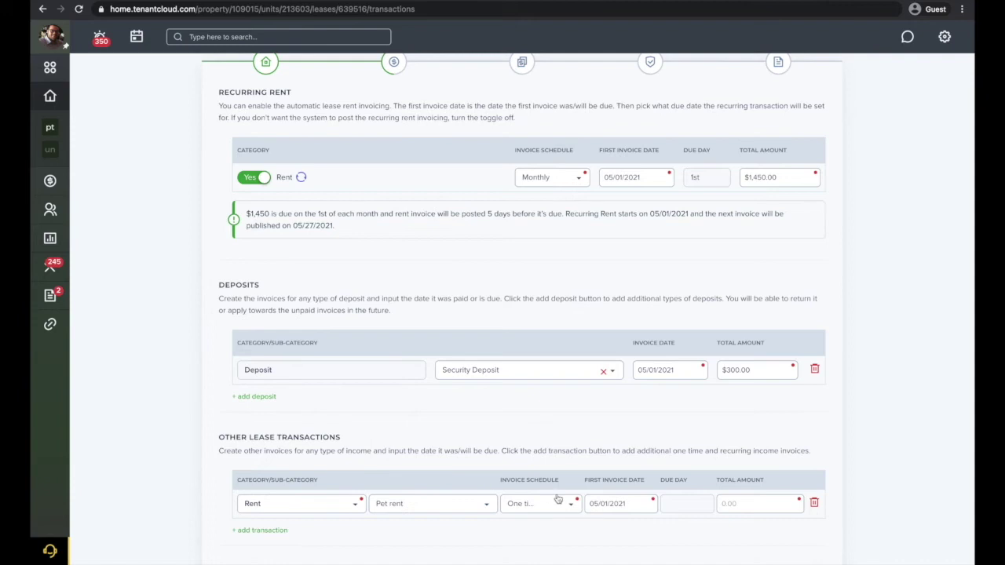
click(555, 503)
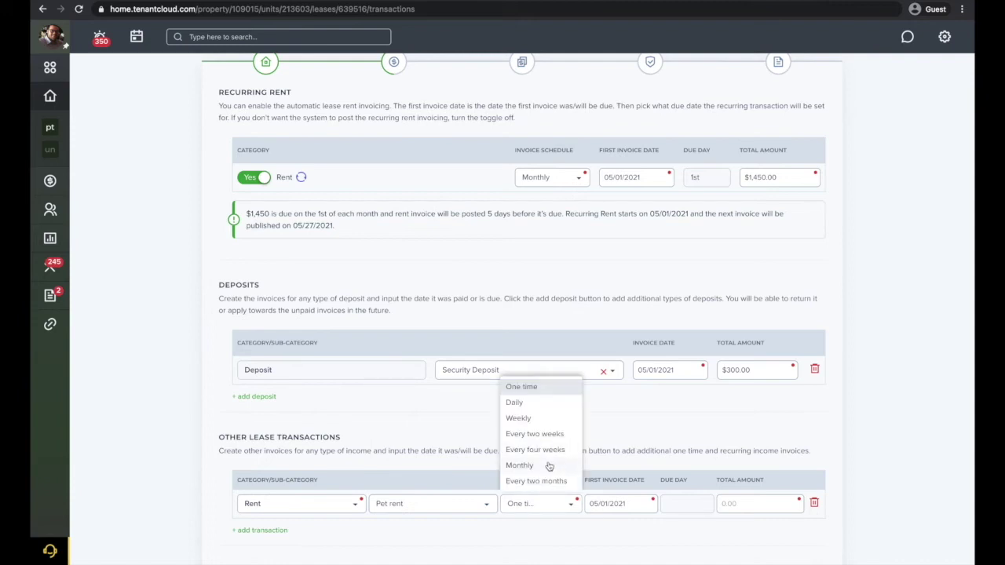
click(549, 466)
click(718, 504)
text(15)
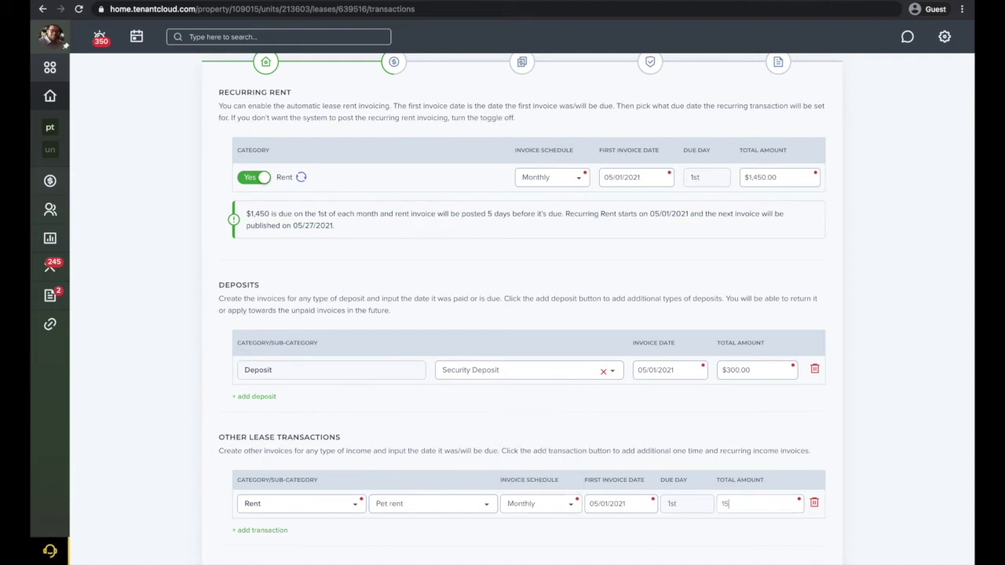
scroll(844, 489, down, 1)
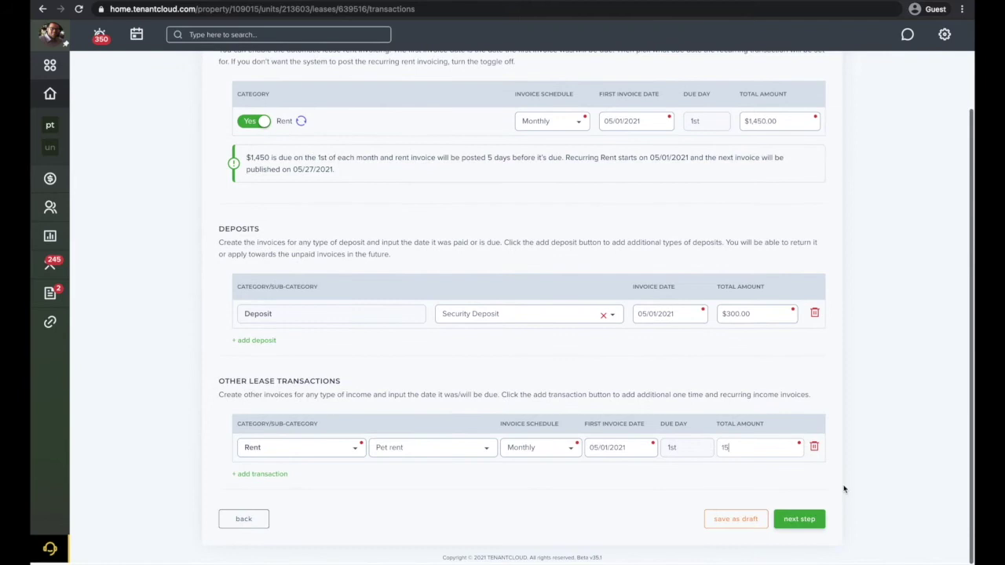
click(799, 521)
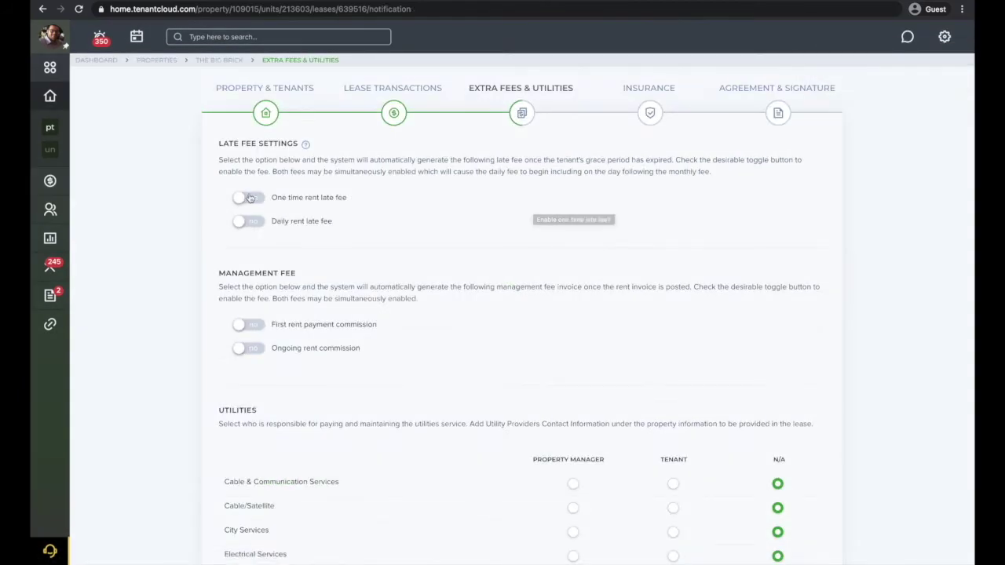
Step: Enable one-time and daily Fixed amount rent late fees with a 5-day grace period
click(248, 198)
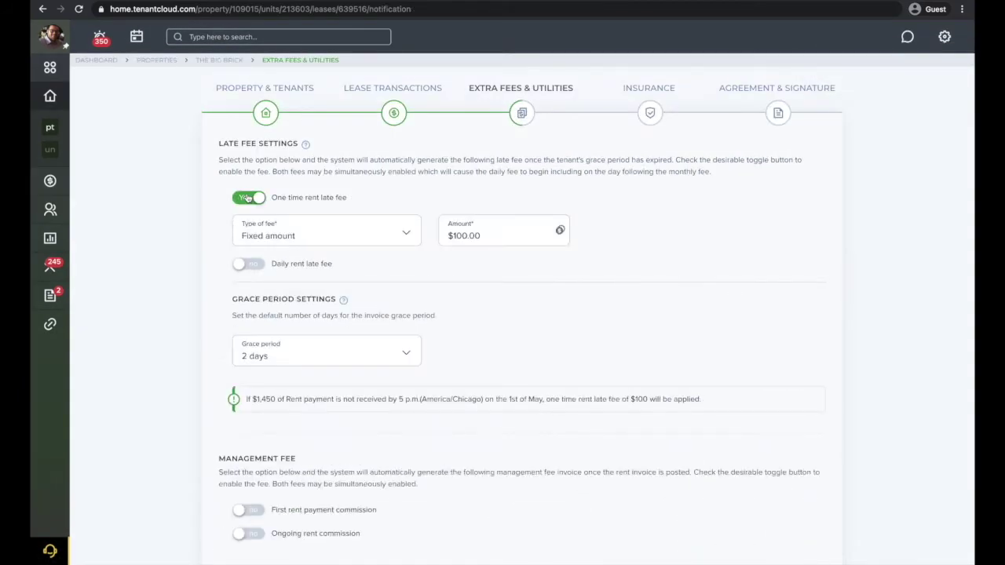
click(248, 265)
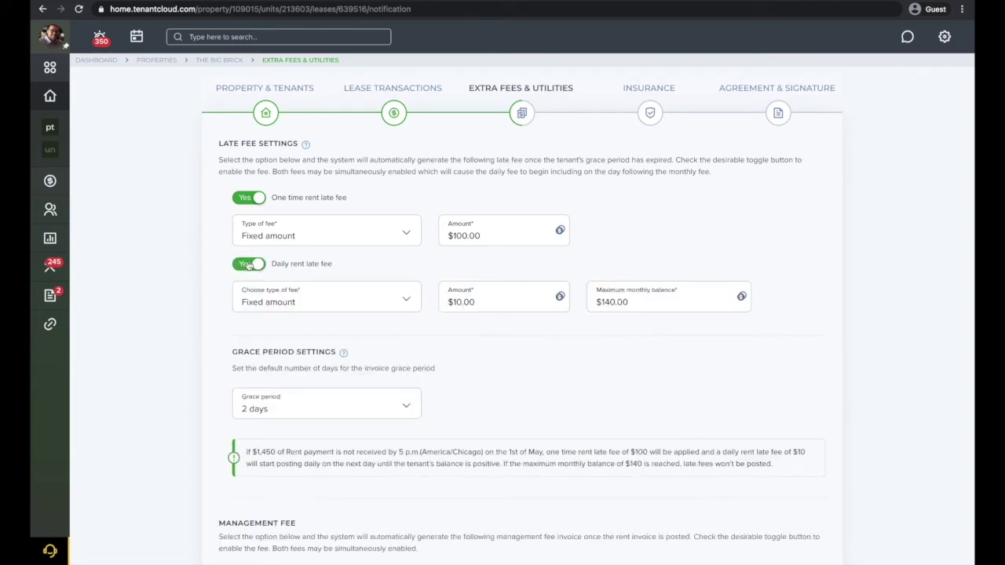
click(306, 238)
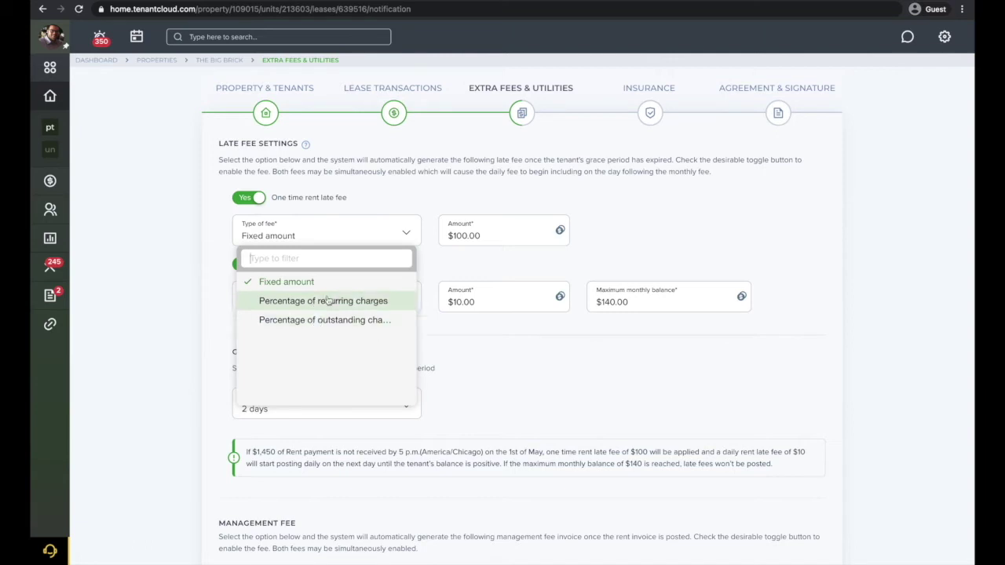
click(401, 200)
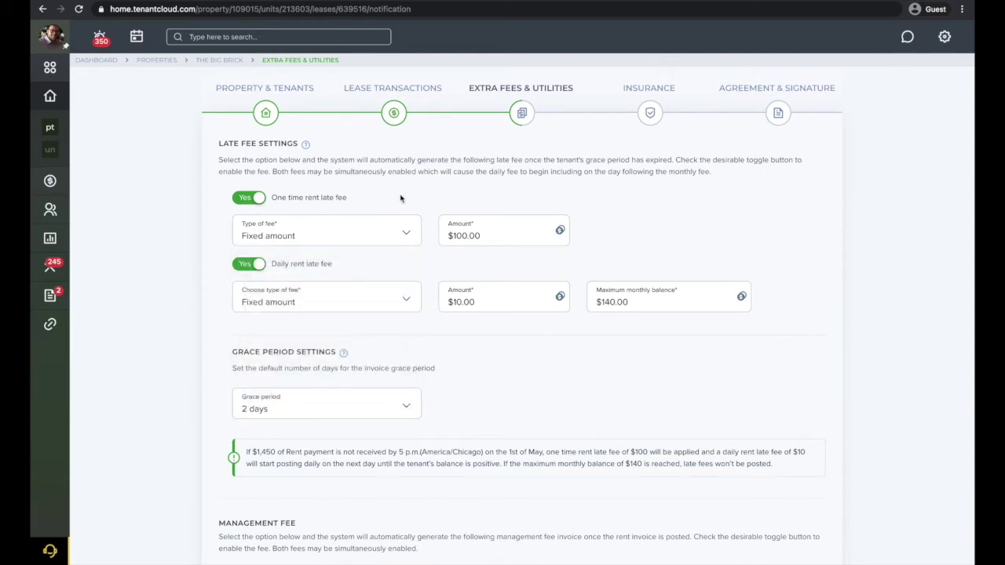
click(350, 409)
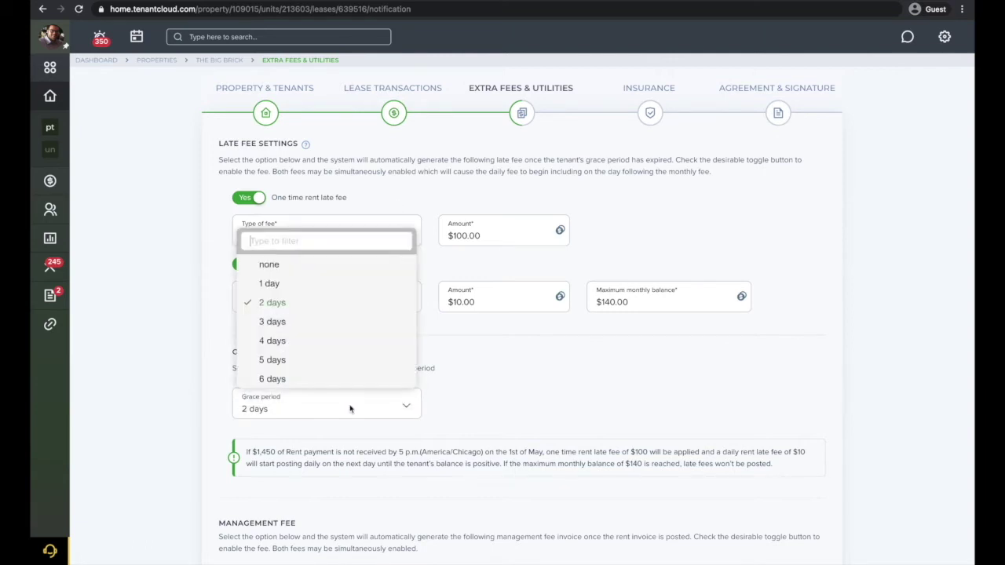
click(313, 359)
scroll(494, 399, down, 5)
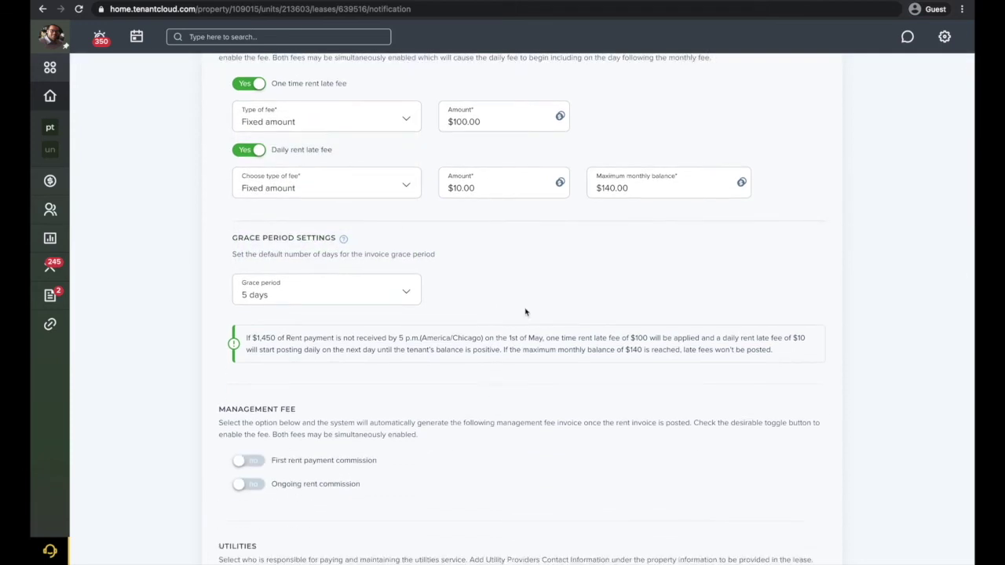
scroll(525, 312, down, 3)
Step: Add management commissions of 50% of first rent and 10% of ongoing rent
click(248, 274)
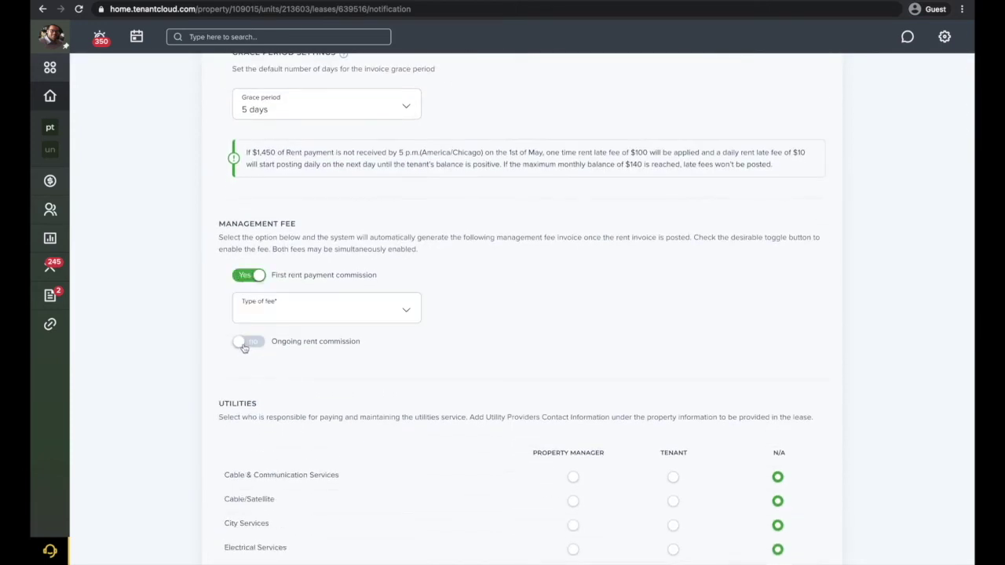
click(251, 341)
click(296, 316)
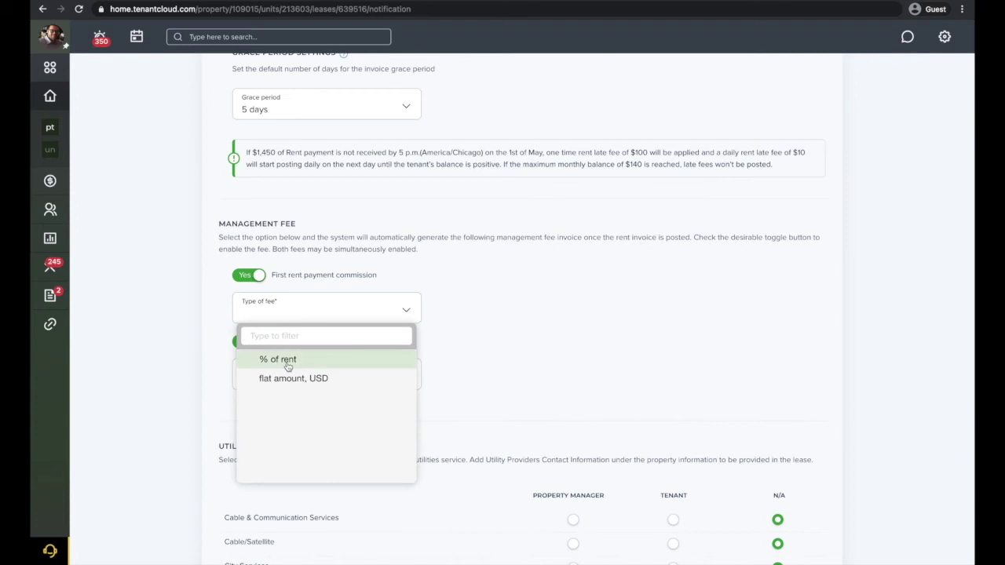
click(280, 357)
click(468, 315)
text(50)
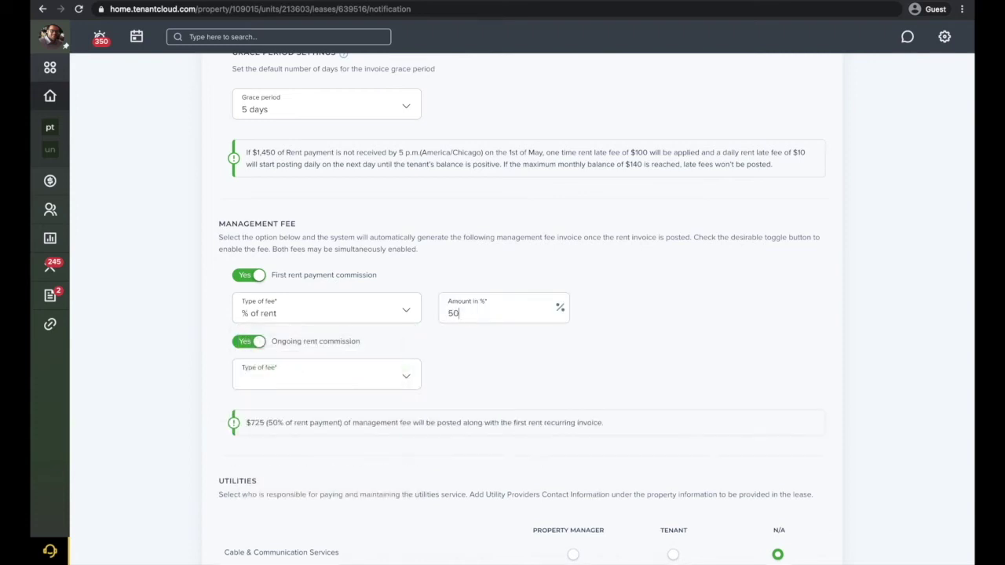
click(346, 380)
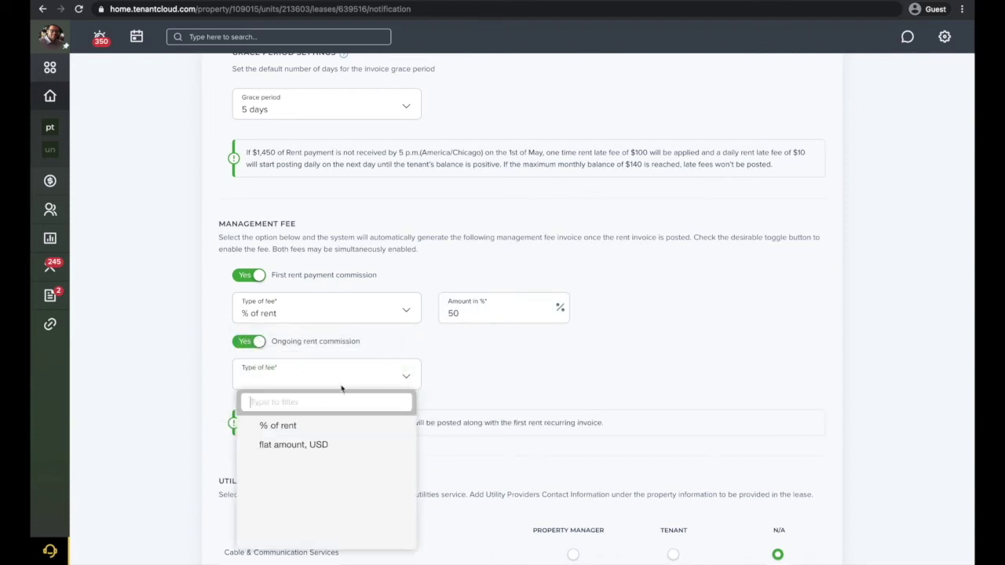
click(314, 425)
click(467, 378)
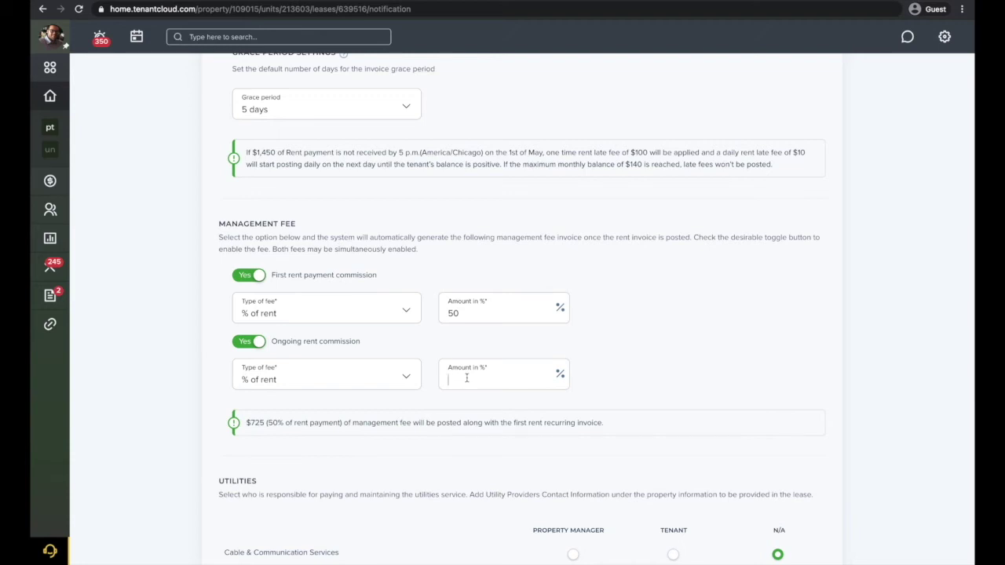
text(10)
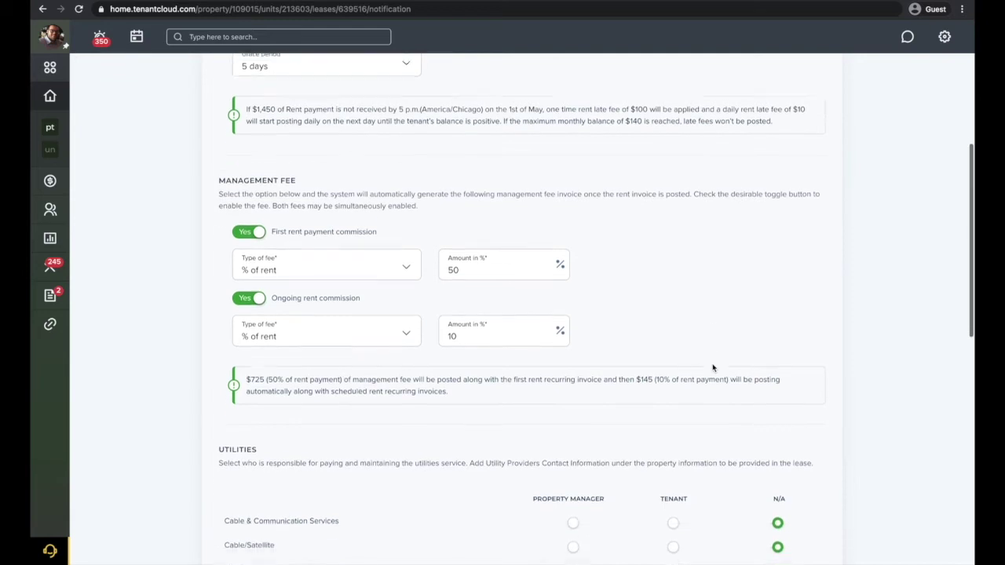
scroll(713, 367, down, 1)
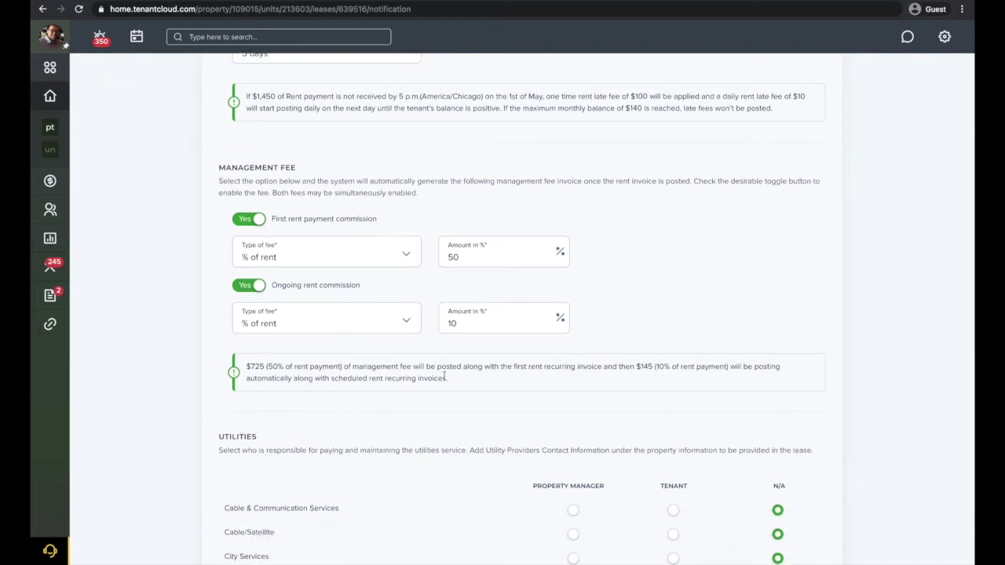
Step: Assign cable, satellite, city services, internet, landscaping to tenant; government and pest control to manager
scroll(489, 386, down, 5)
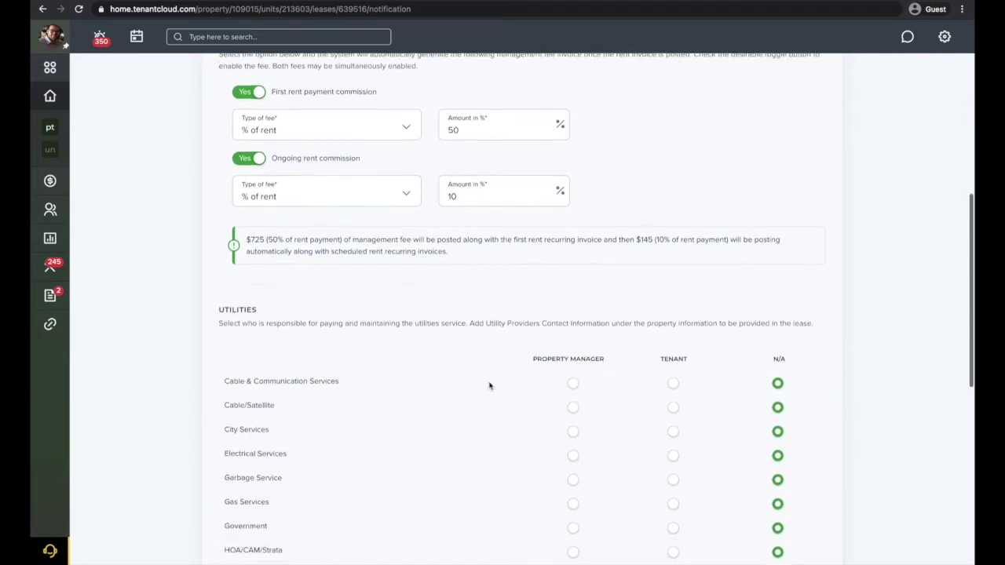
scroll(489, 385, down, 2)
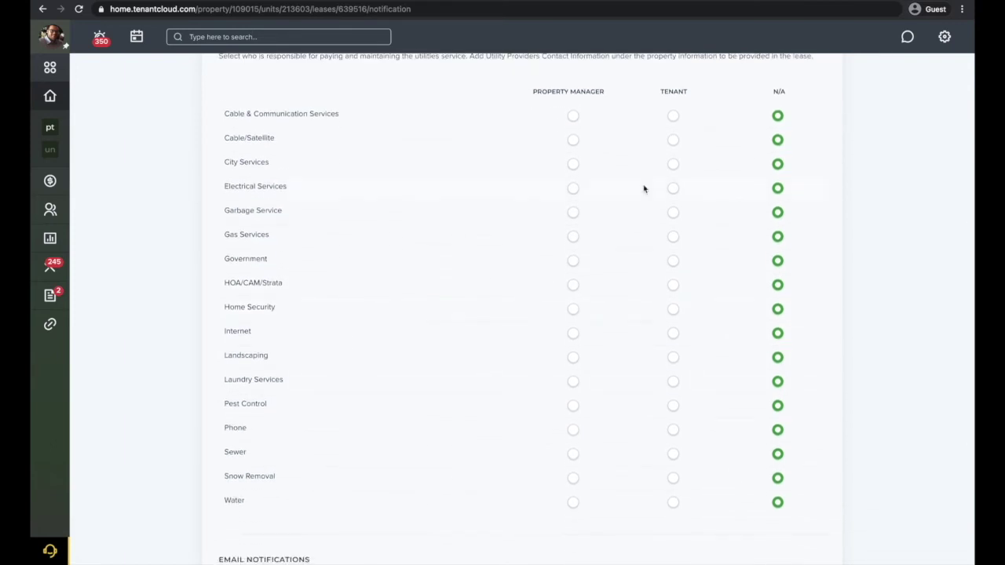
click(673, 116)
click(673, 140)
click(673, 165)
click(572, 260)
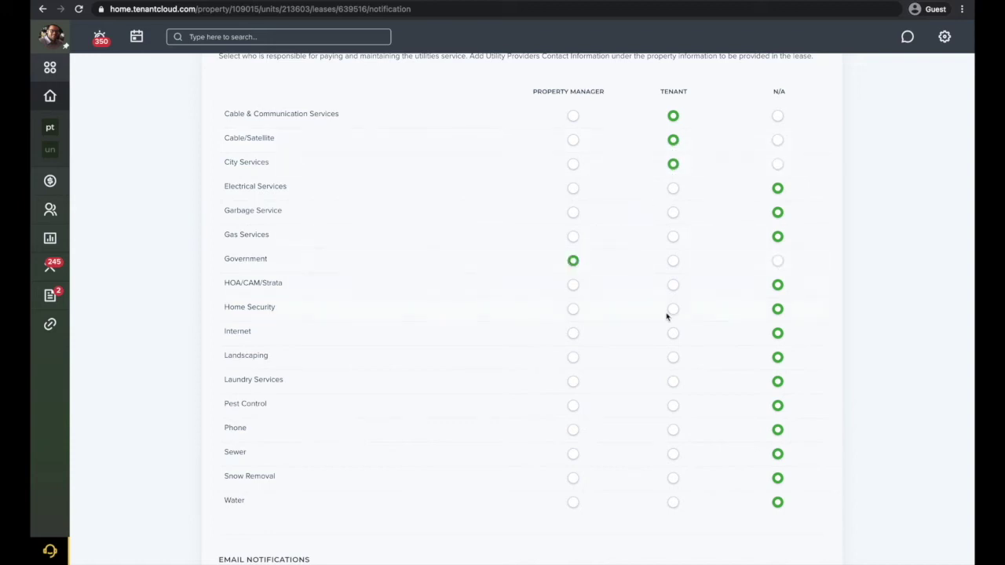
click(673, 333)
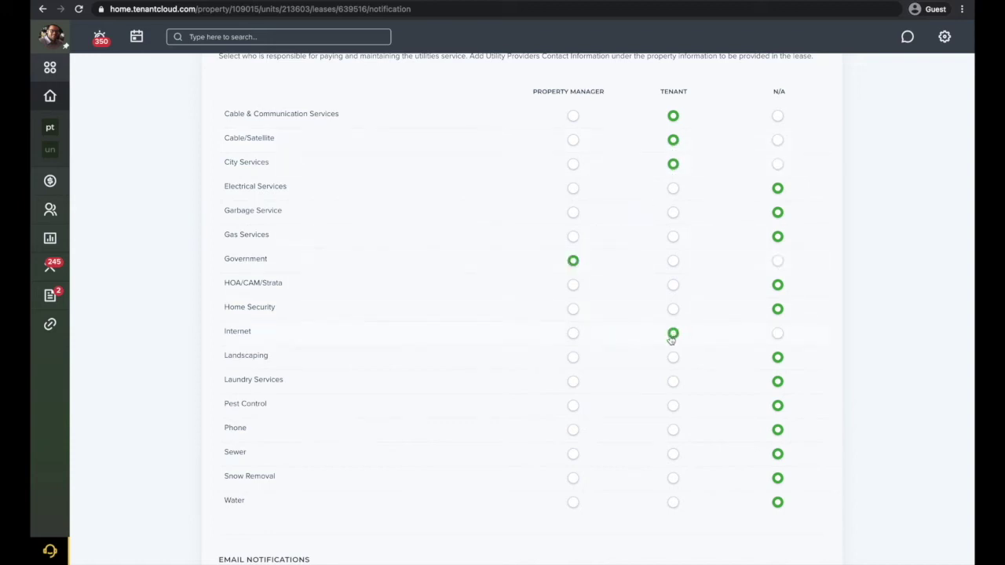
click(572, 406)
click(673, 358)
scroll(661, 426, down, 3)
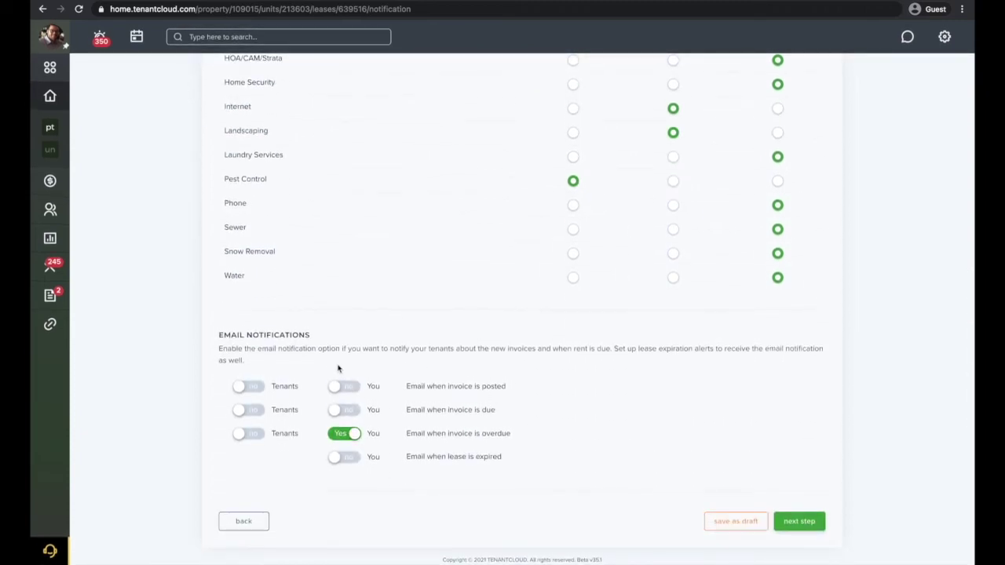
Step: Email tenants on posted, due and overdue invoices, and turn on the lease-expiry alert
click(245, 389)
click(249, 412)
click(247, 438)
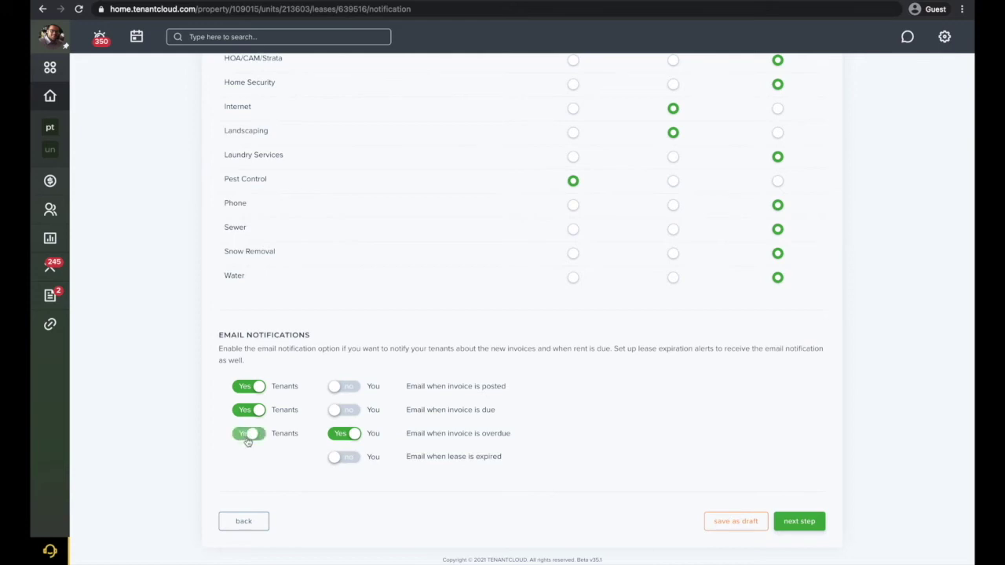
click(346, 458)
scroll(475, 471, down, 2)
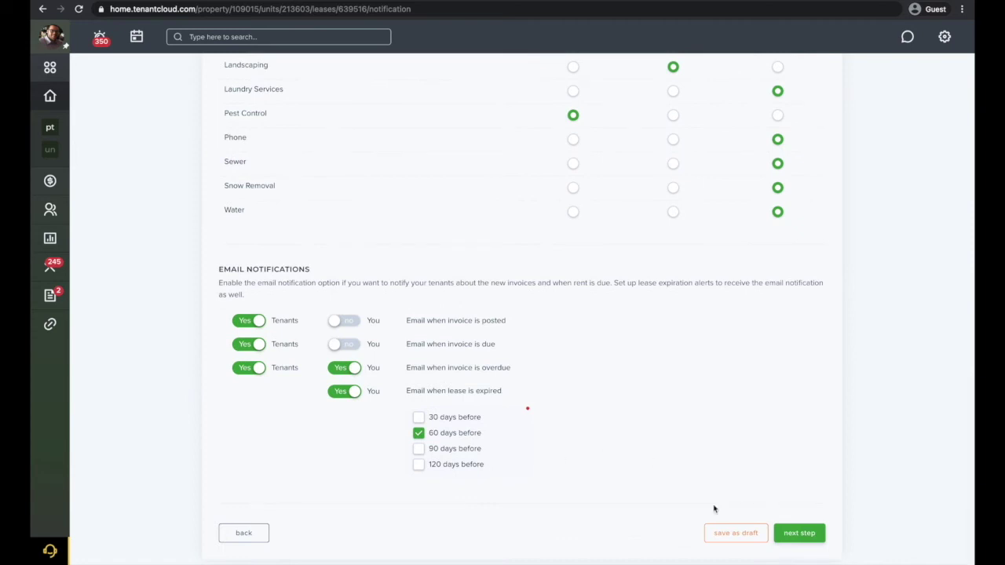
Step: Go to the Insurance step and review the required renters insurance and interested-party details
click(797, 533)
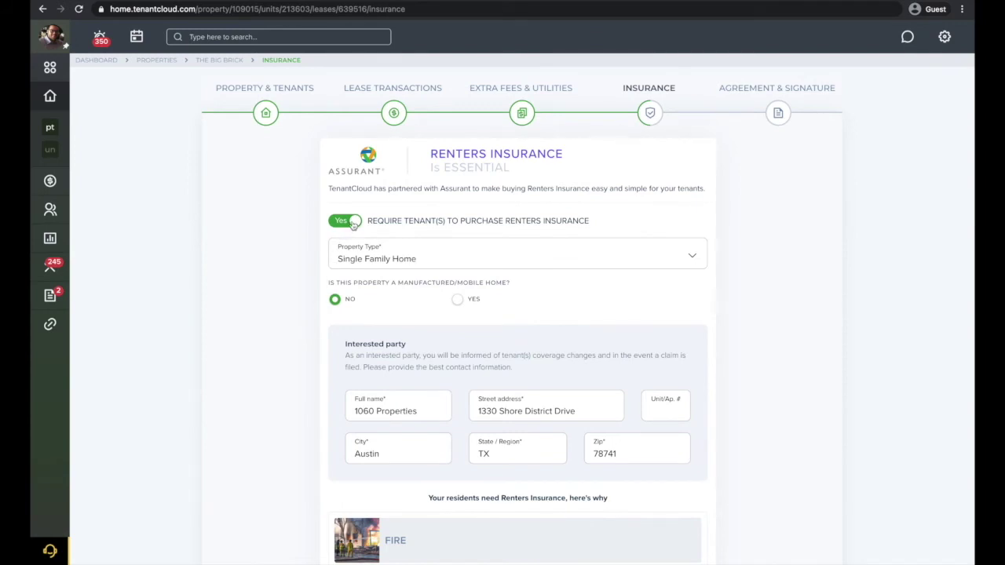
scroll(280, 356, down, 1)
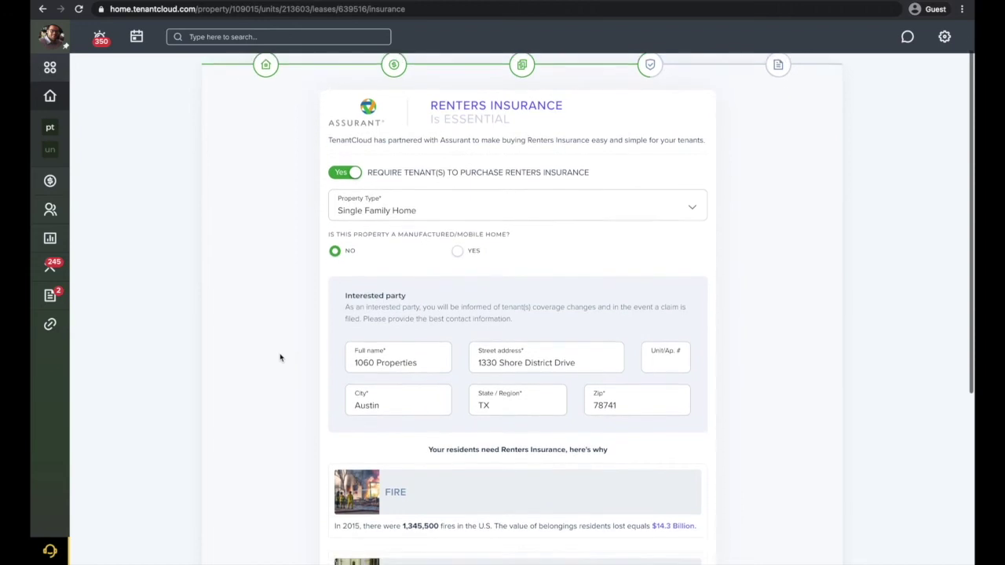
scroll(281, 358, down, 1)
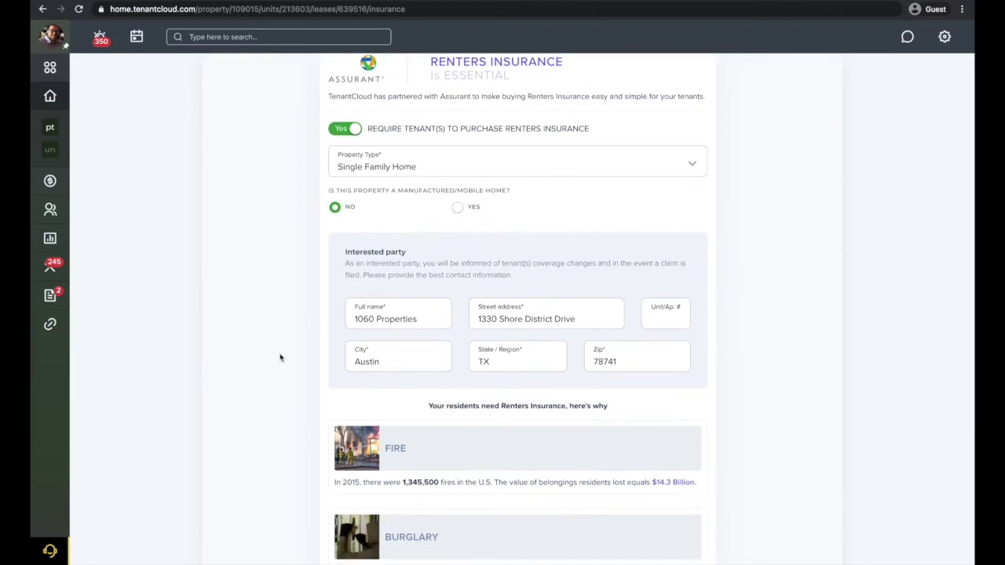
scroll(280, 358, down, 1)
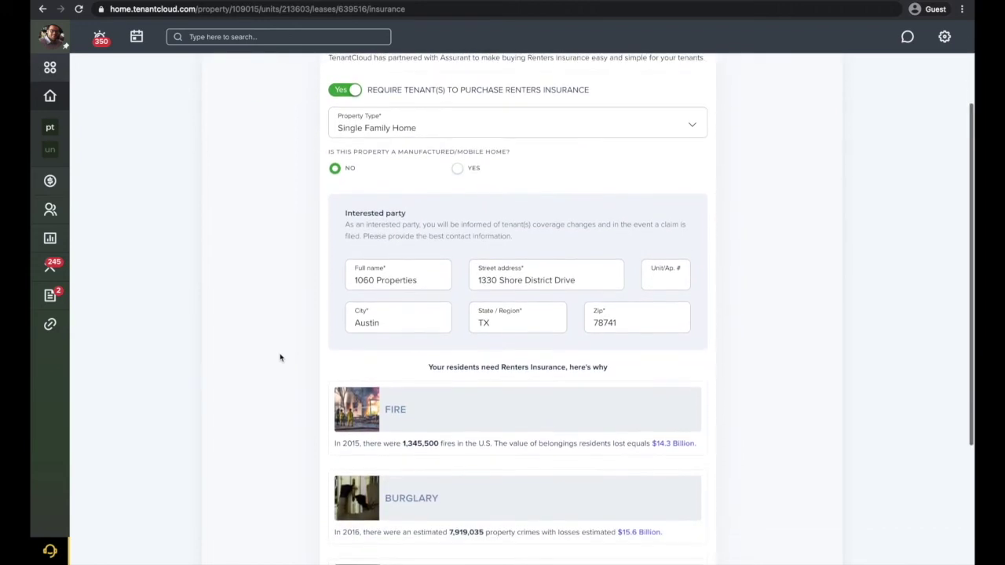
scroll(280, 358, up, 2)
scroll(280, 358, up, 1)
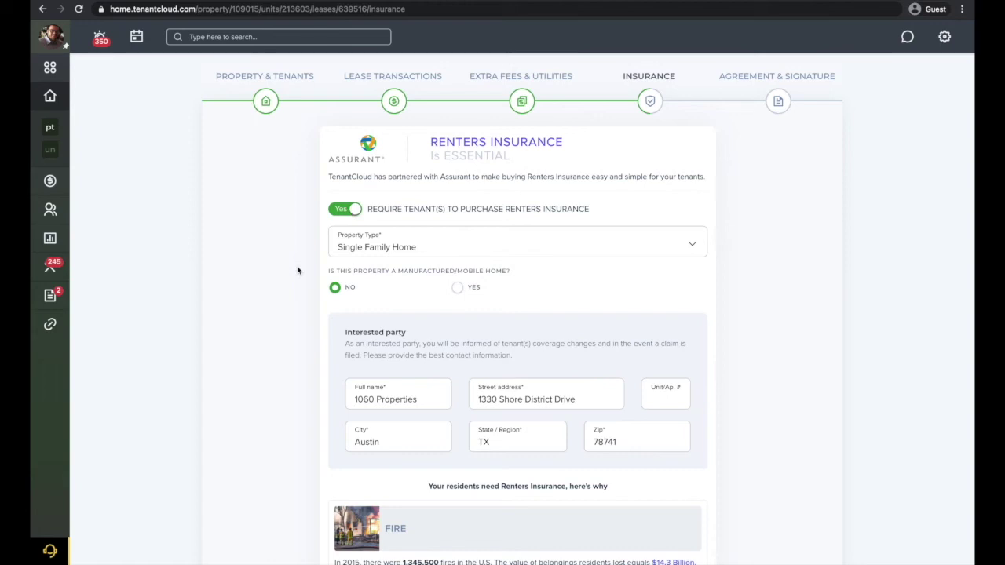
scroll(298, 296, down, 3)
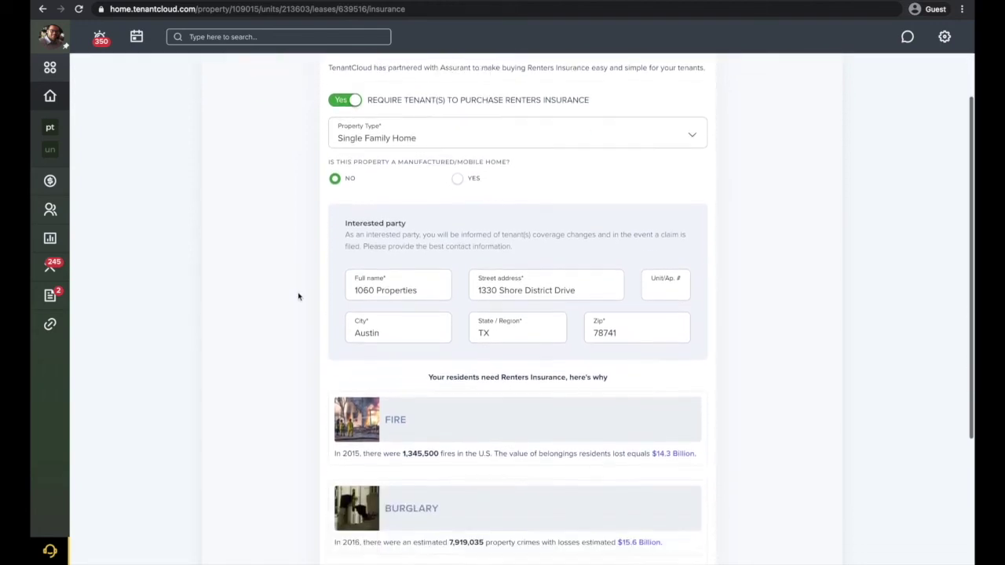
scroll(299, 296, down, 4)
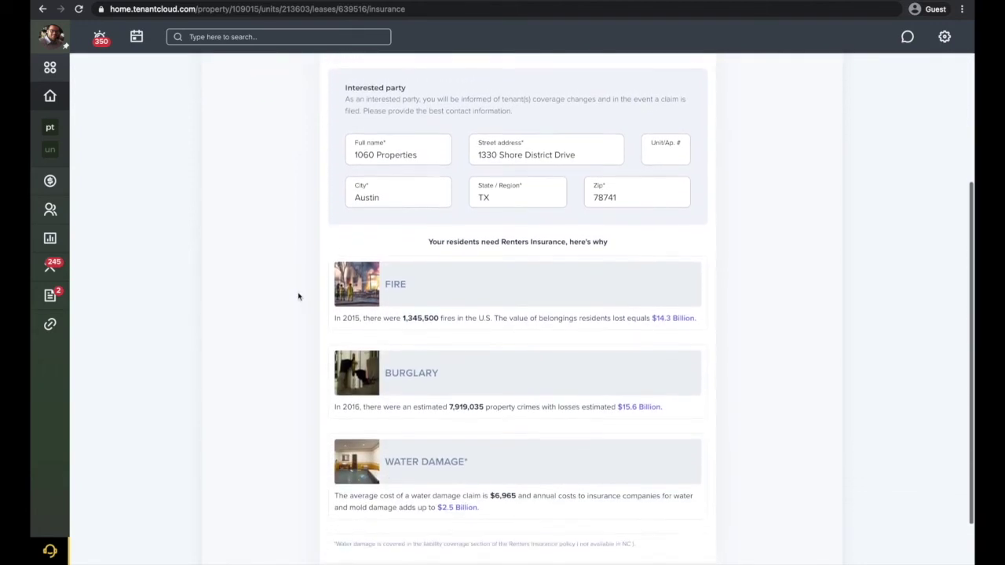
scroll(298, 296, down, 1)
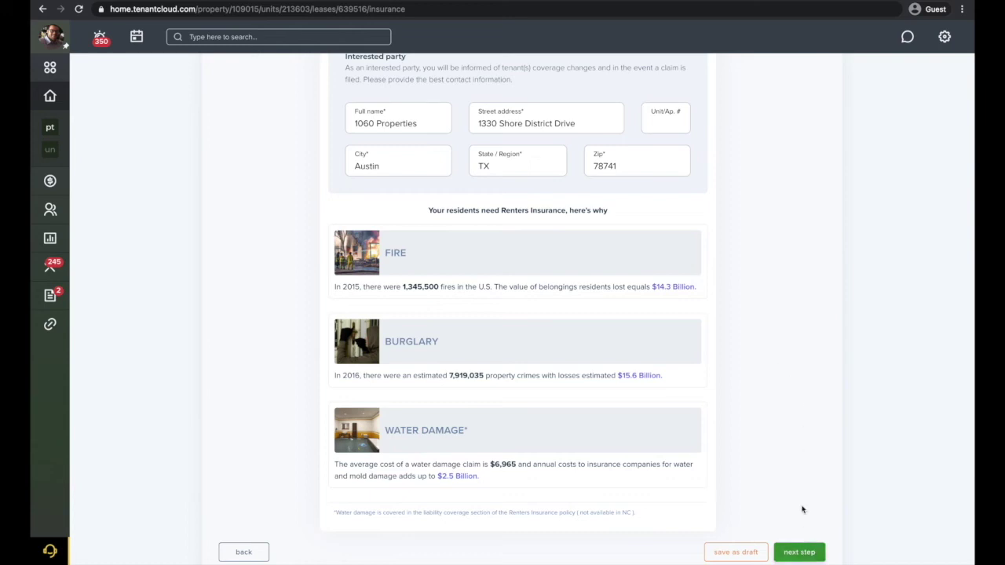
scroll(805, 531, up, 5)
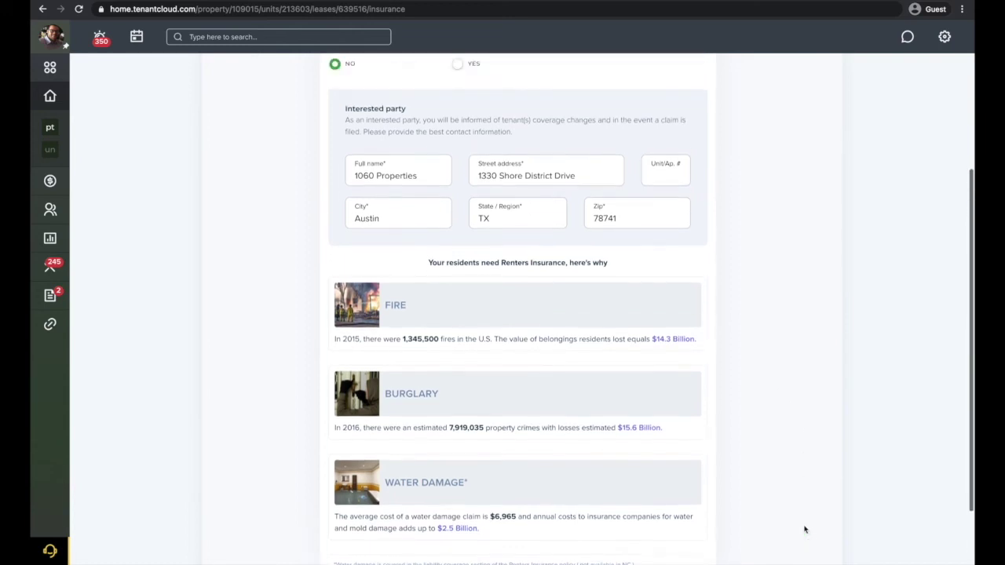
scroll(805, 530, up, 2)
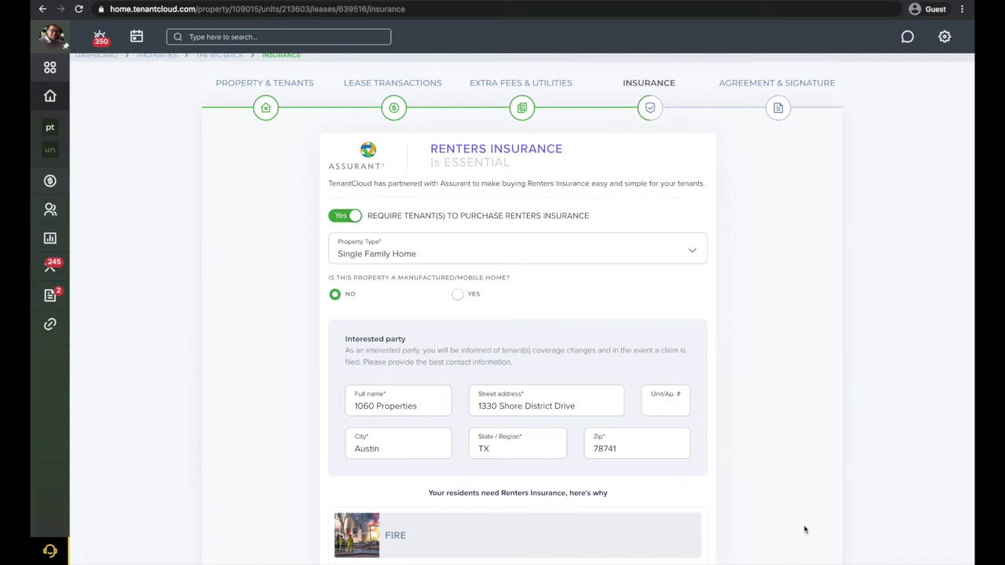
scroll(805, 531, down, 7)
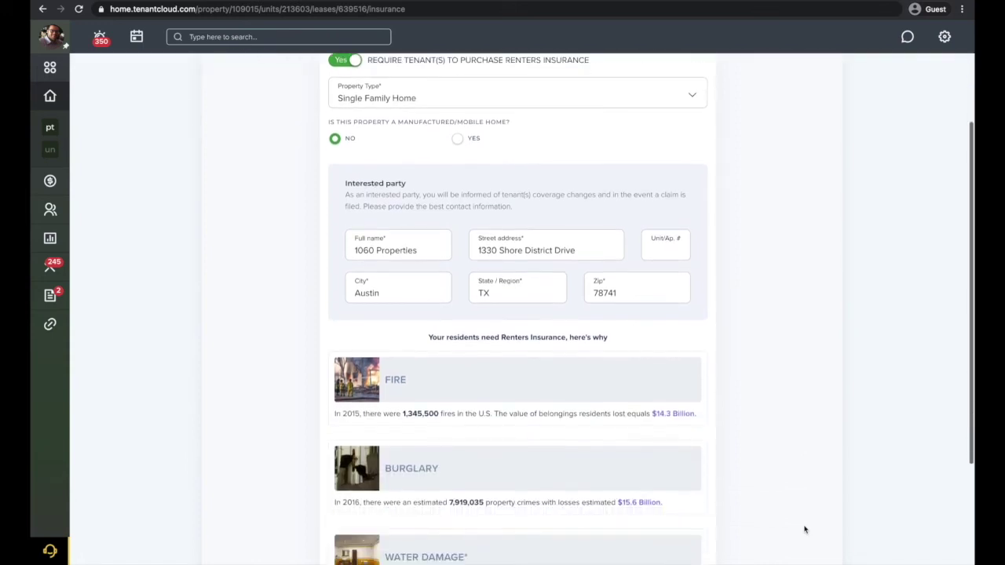
scroll(805, 531, down, 1)
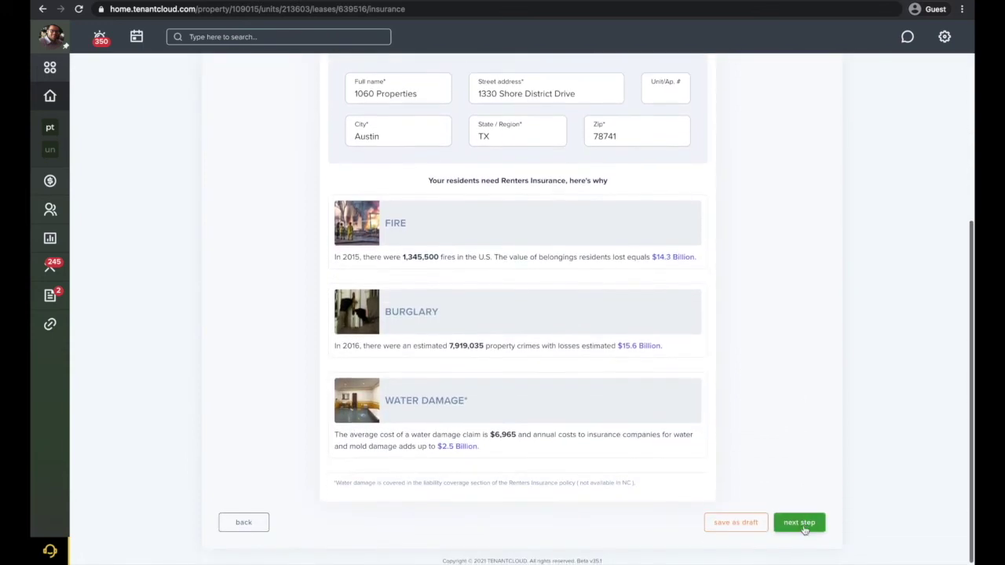
Step: Advance to Agreement & Signature and start the lease from the New Tenant Lease template
click(799, 522)
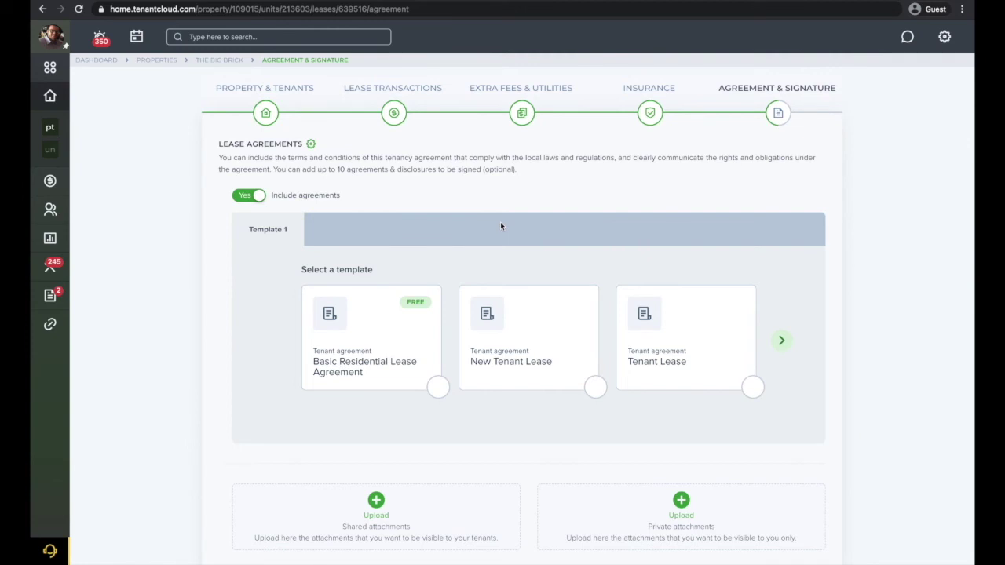
click(782, 340)
click(782, 340)
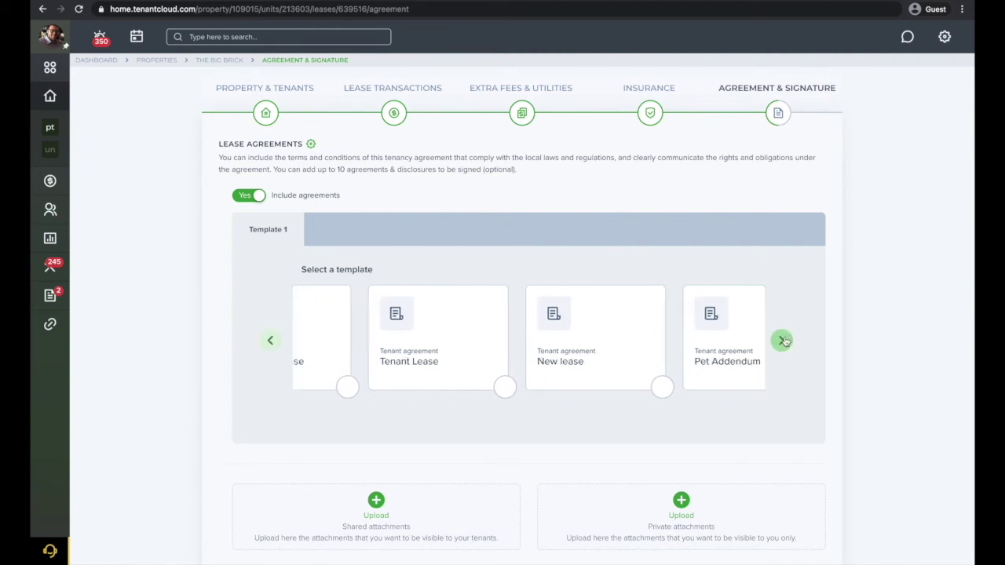
click(270, 340)
click(270, 341)
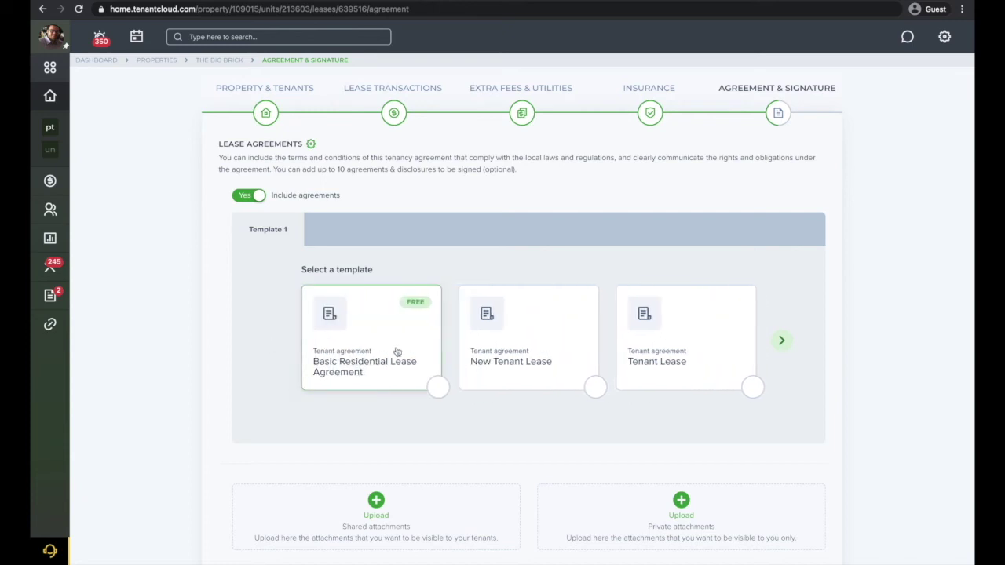
click(541, 347)
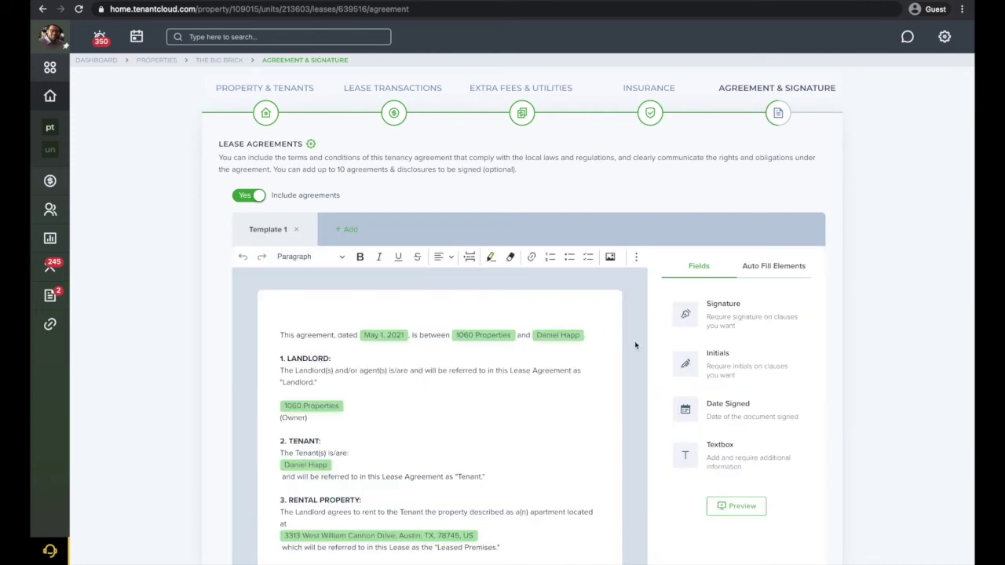
scroll(636, 402, down, 4)
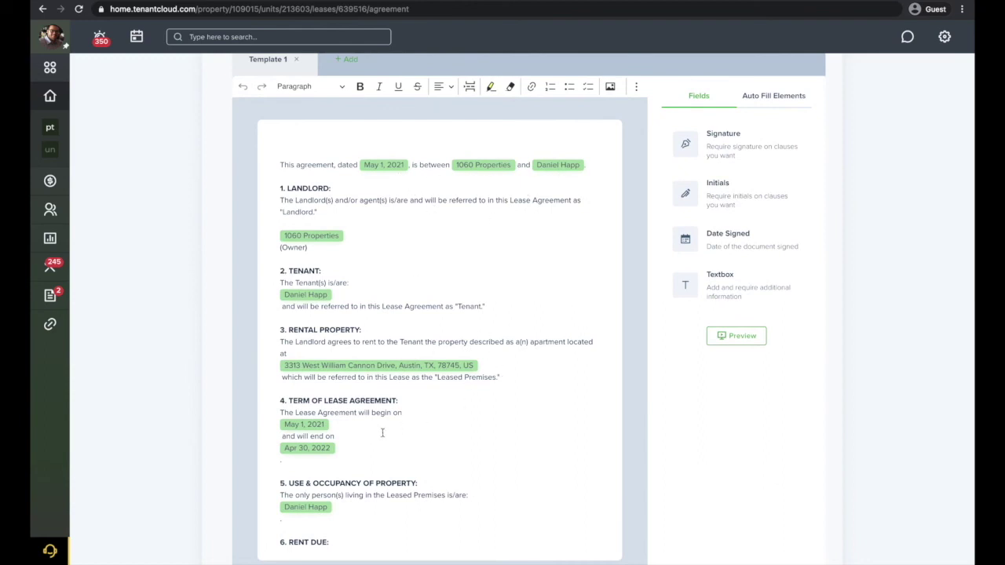
Step: Show Auto Fill Elements, insert Unit number into the lease, then delete it again
click(775, 98)
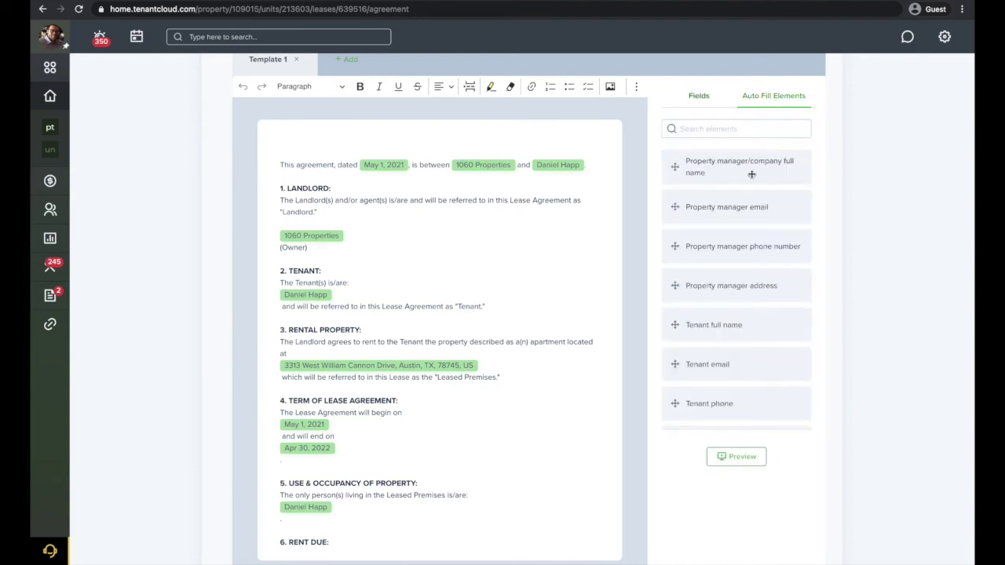
scroll(733, 355, down, 8)
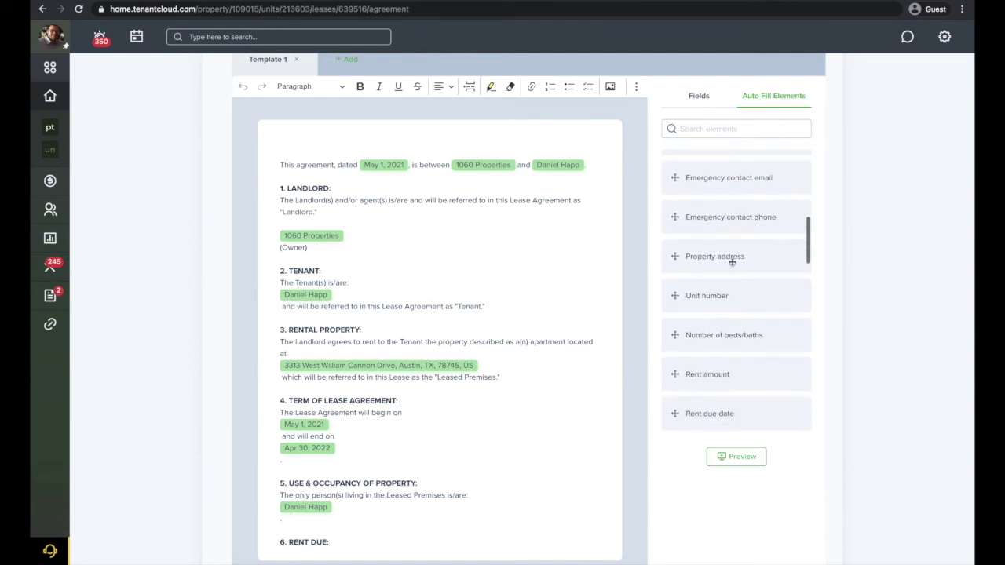
drag(723, 295, 513, 365)
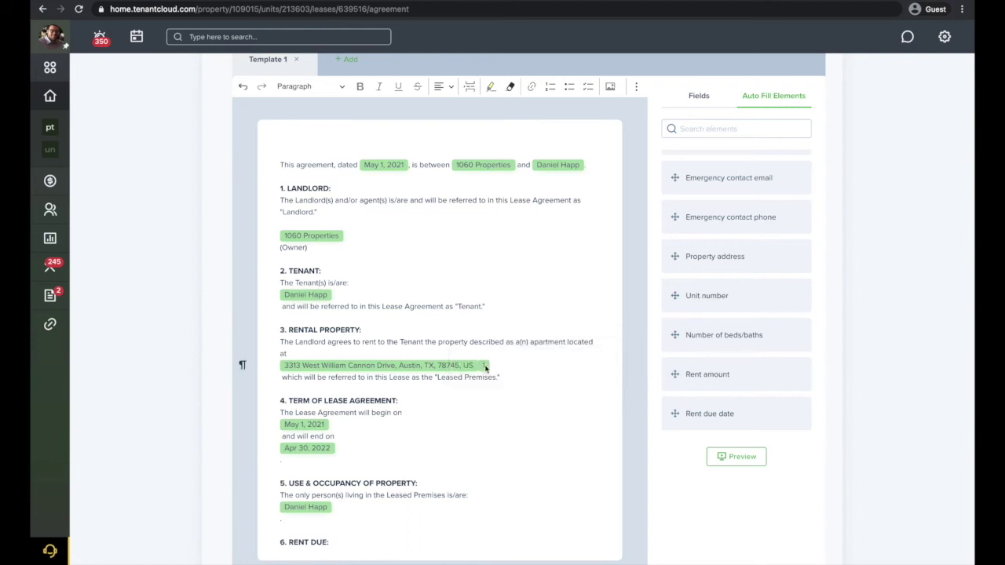
key(BackSpace)
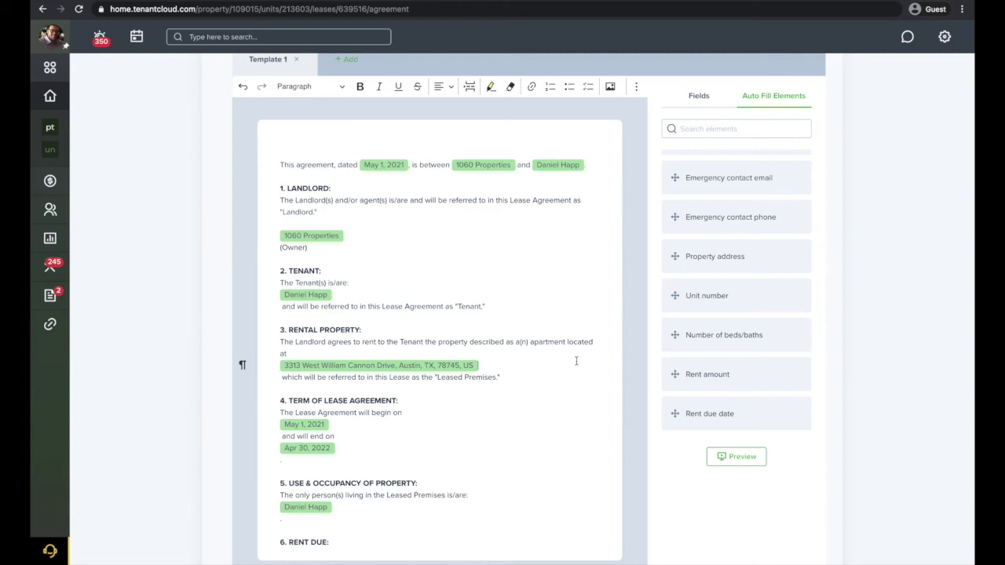
scroll(576, 361, down, 2)
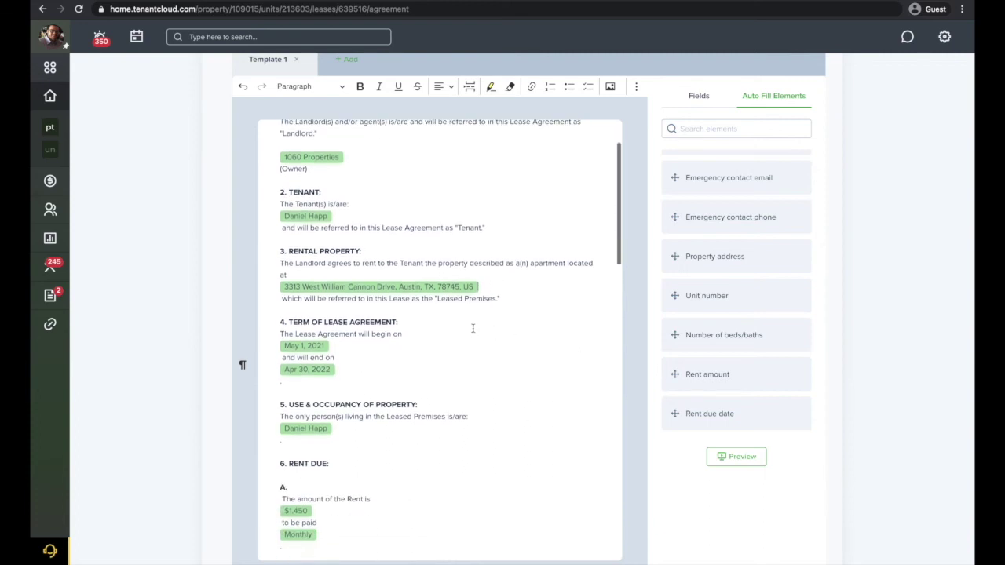
Step: Place a tenant initials field beside the first Date Signed row of the lease
click(698, 95)
scroll(429, 443, down, 20)
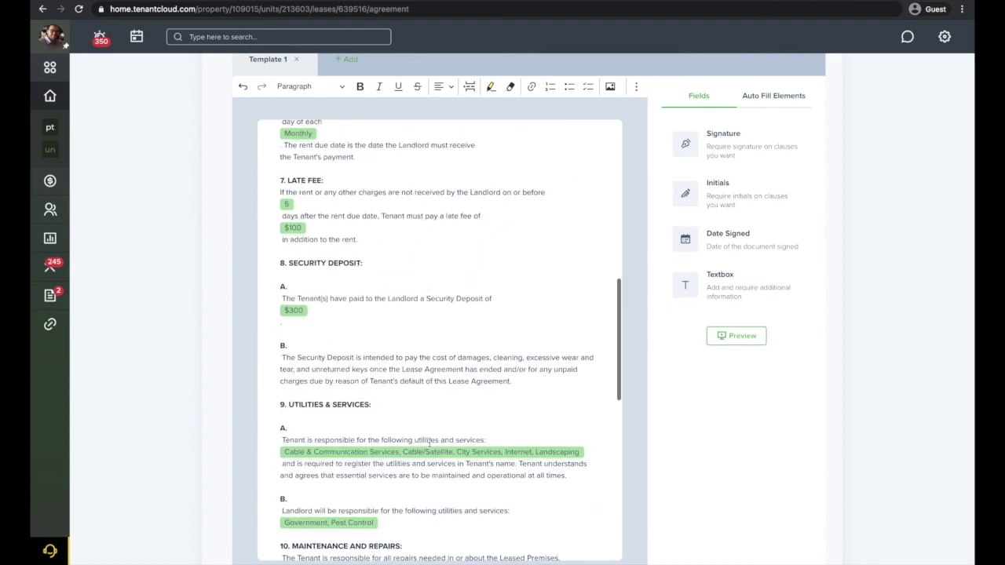
scroll(429, 443, down, 2)
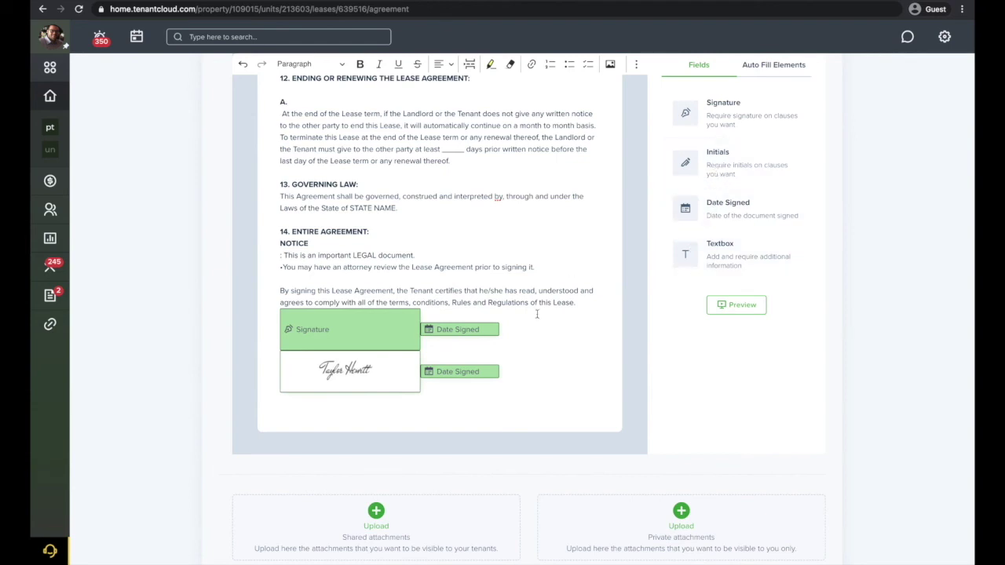
drag(716, 167, 524, 327)
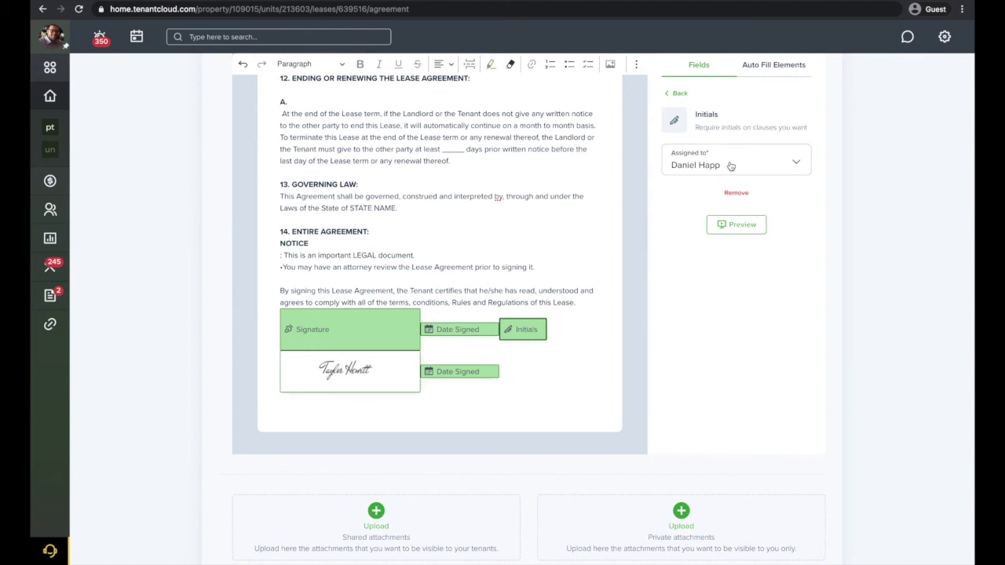
key(Escape)
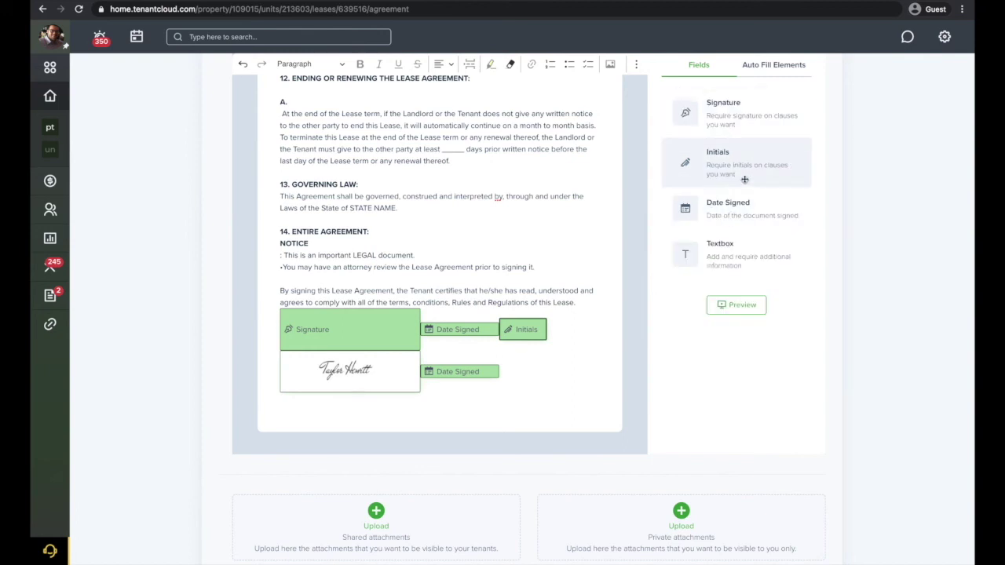
Step: Add a second initials field beside the lower signature row, assigned to Me
mouse_move(748, 177)
mouse_down()
mouse_move(664, 227)
mouse_move(523, 384)
mouse_up()
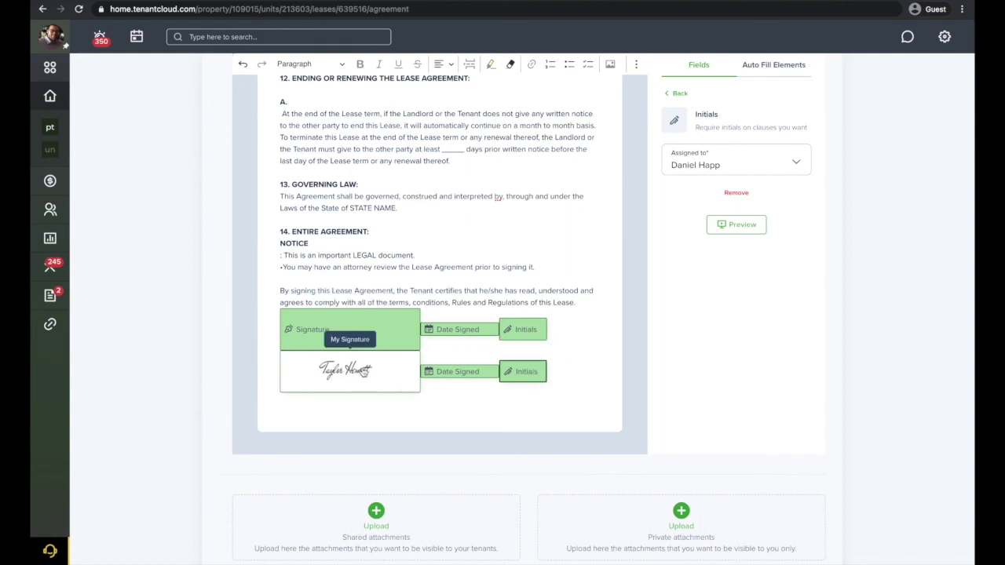
click(776, 162)
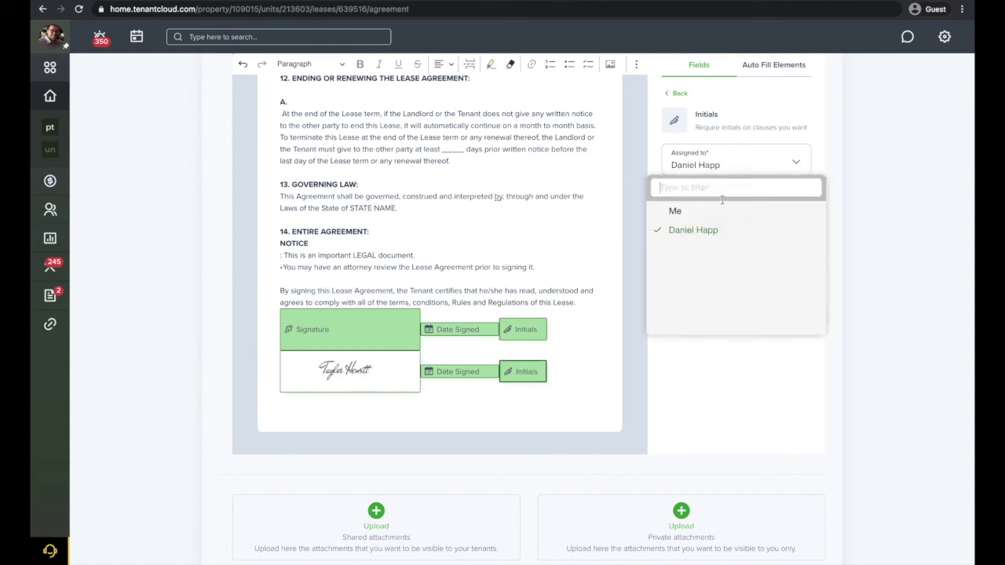
click(703, 216)
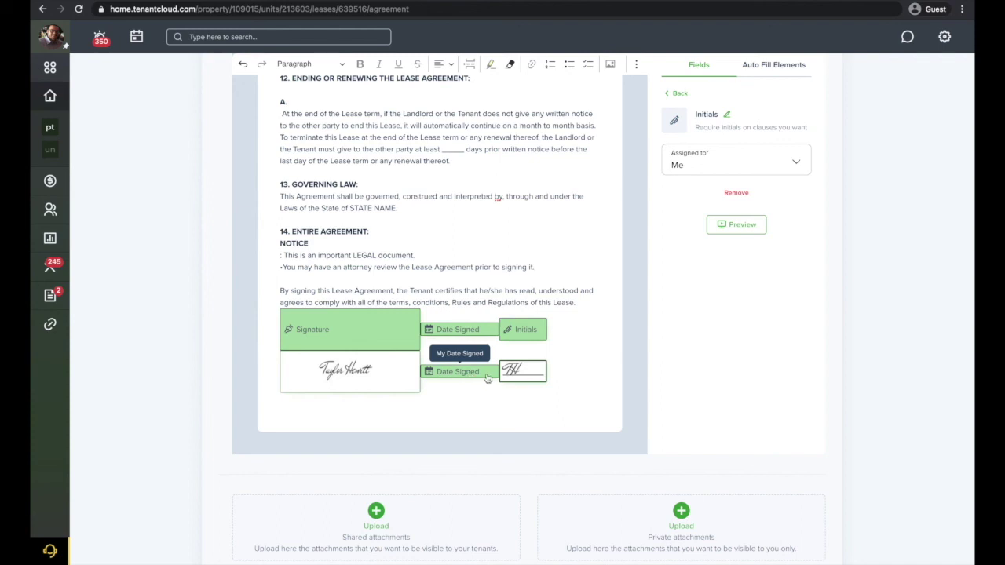
scroll(628, 391, down, 3)
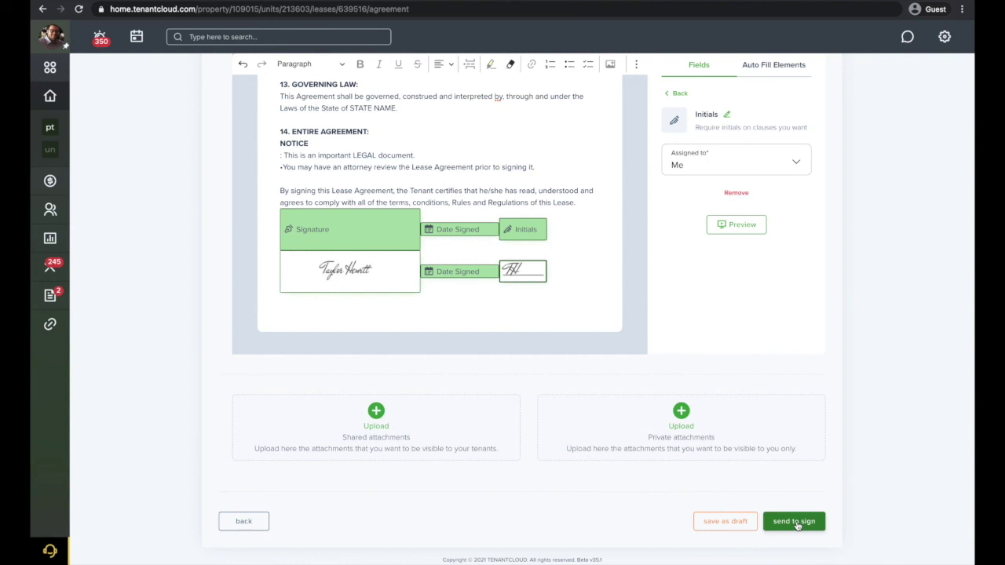
Step: Submit the lease agreement, then add a second agreement from the Pet Addendum template
click(796, 522)
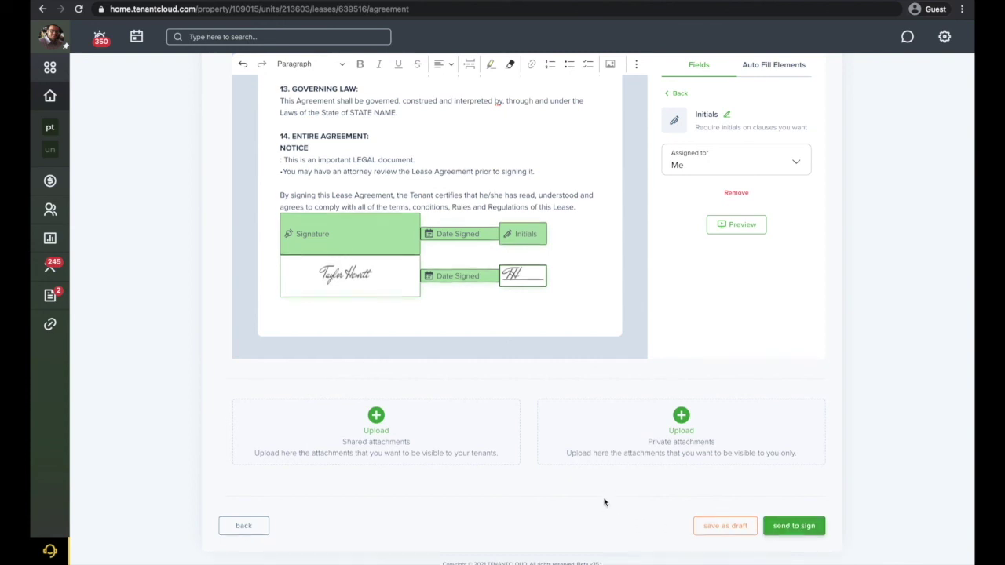
scroll(605, 503, down, 1)
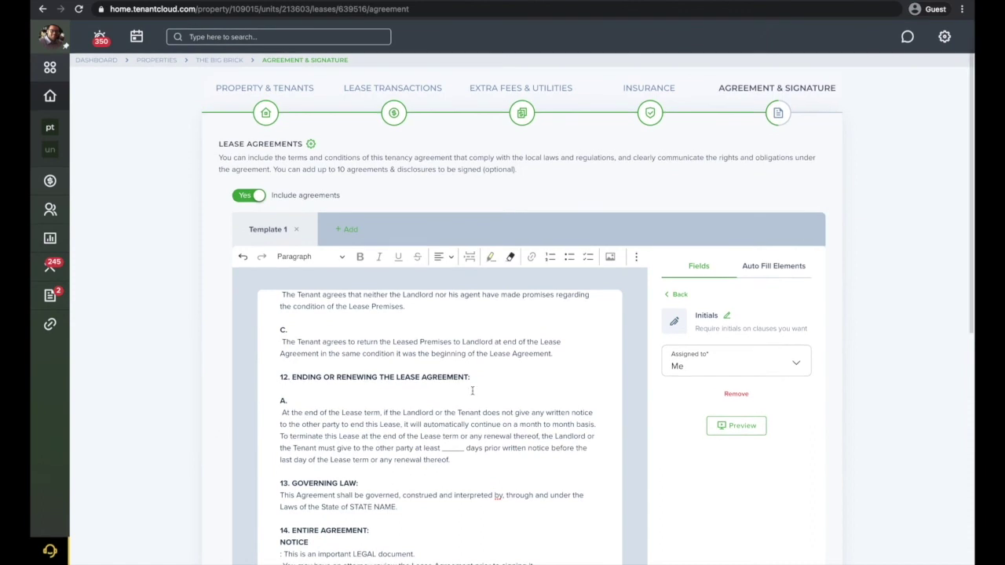
click(351, 232)
click(782, 340)
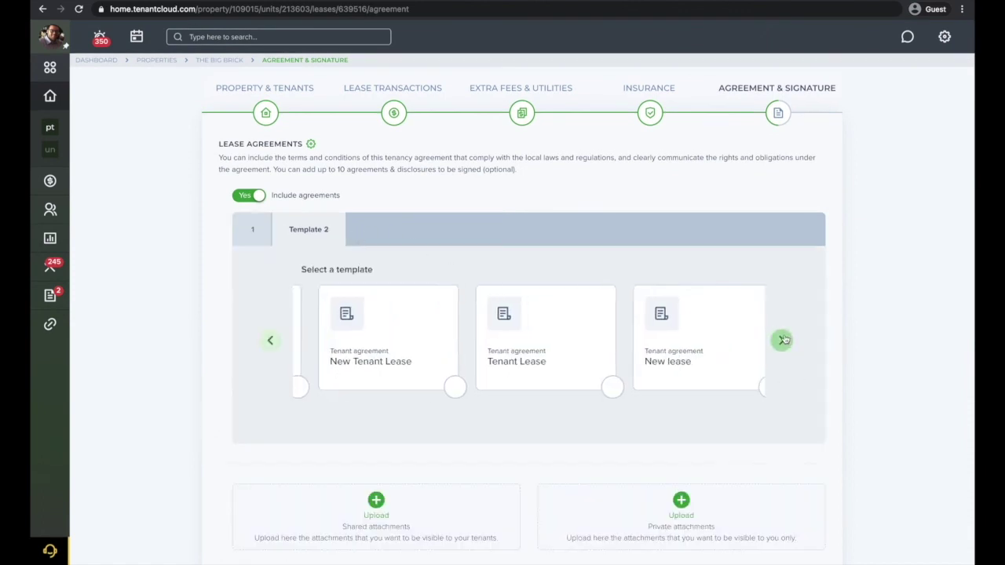
click(782, 340)
click(703, 357)
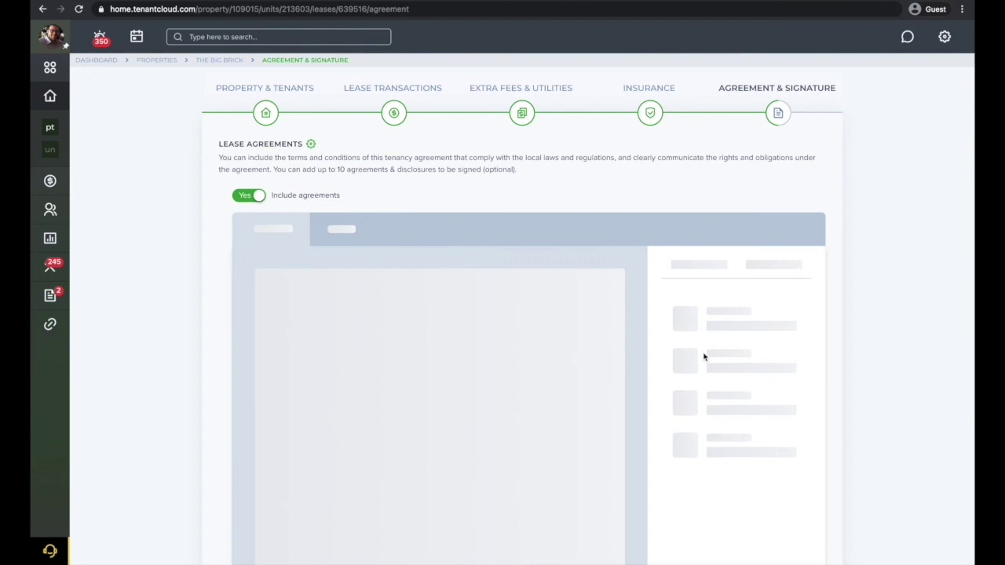
scroll(640, 503, down, 10)
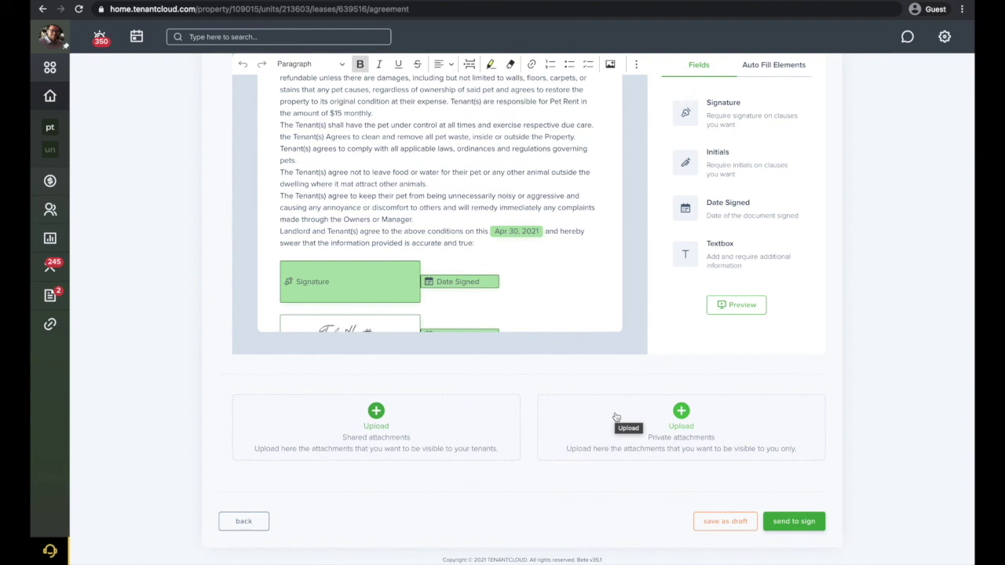
Step: Send both agreements to the tenant, opening the pending lease #202 for The Big Brick
click(805, 522)
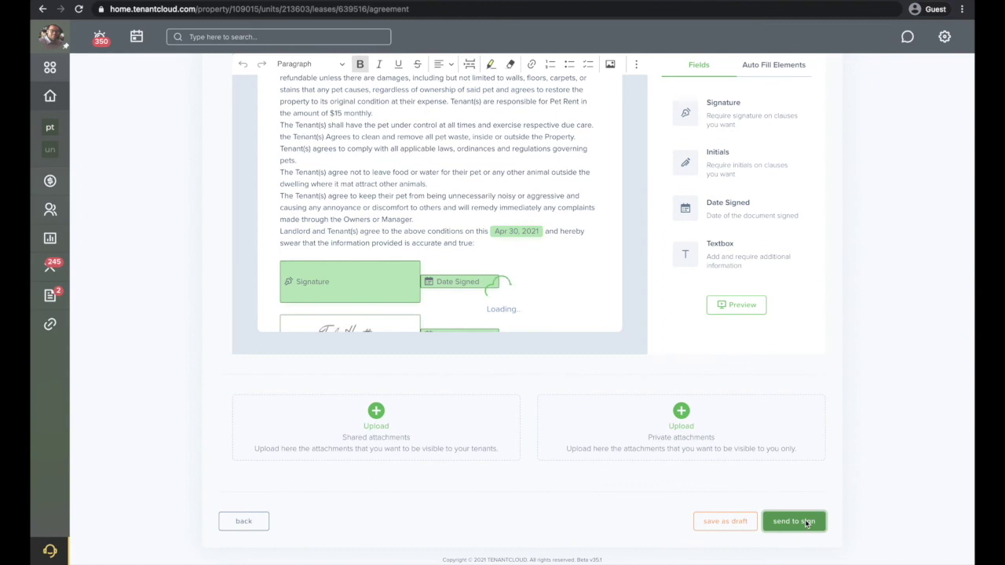
click(807, 522)
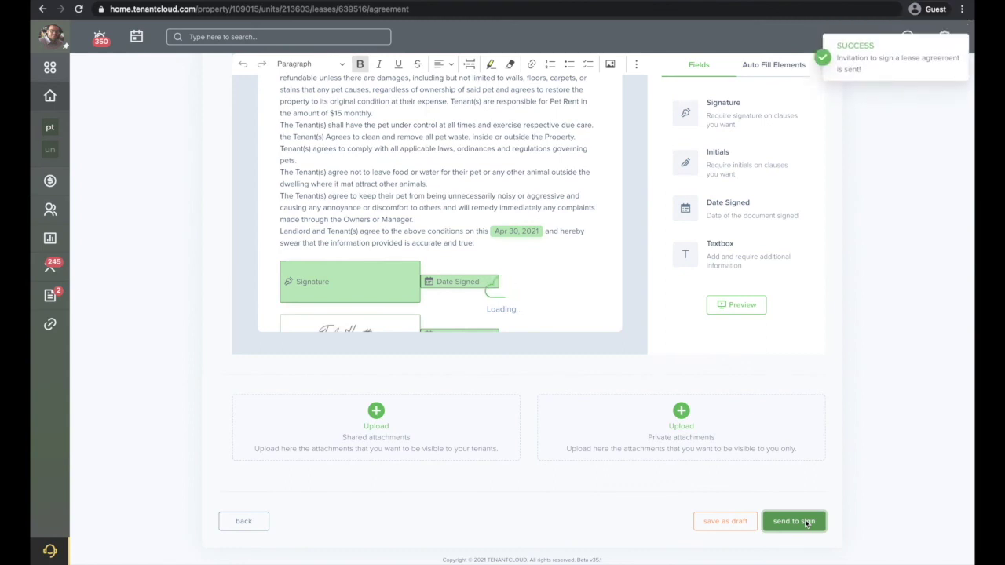